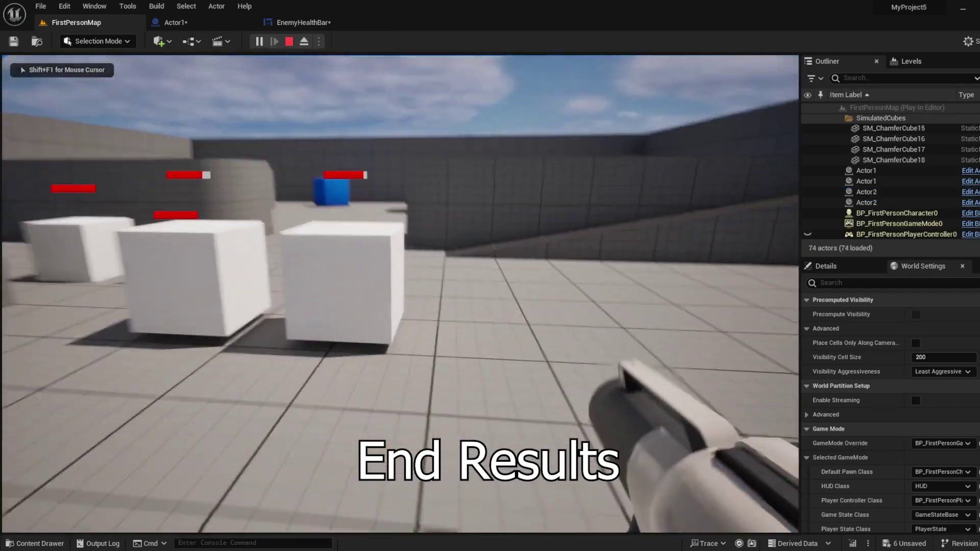
Shoot the cubes to drain their health bars, end the play test, and open the cube's context menu.
left_click(401, 294)
left_click(400, 294)
left_click(400, 294)
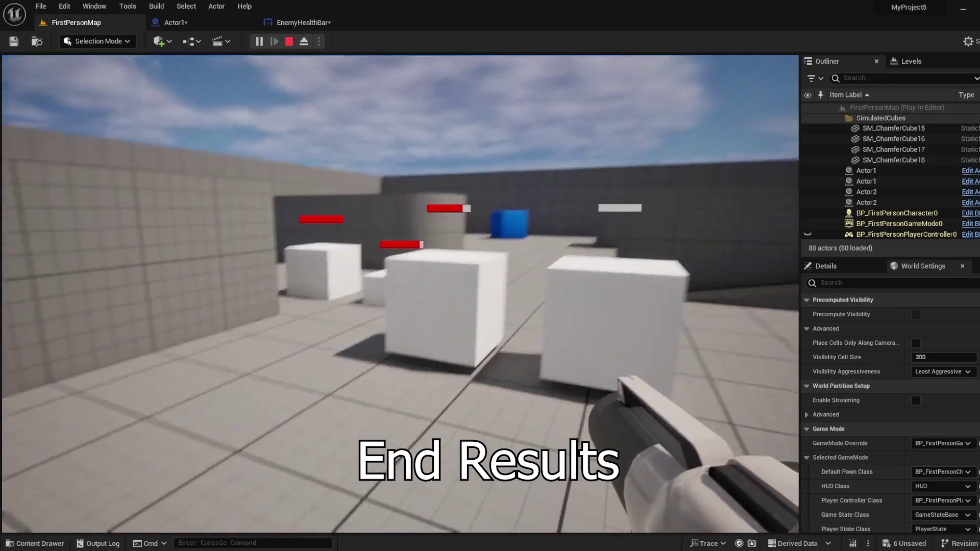
key("Escape")
right_click(534, 291)
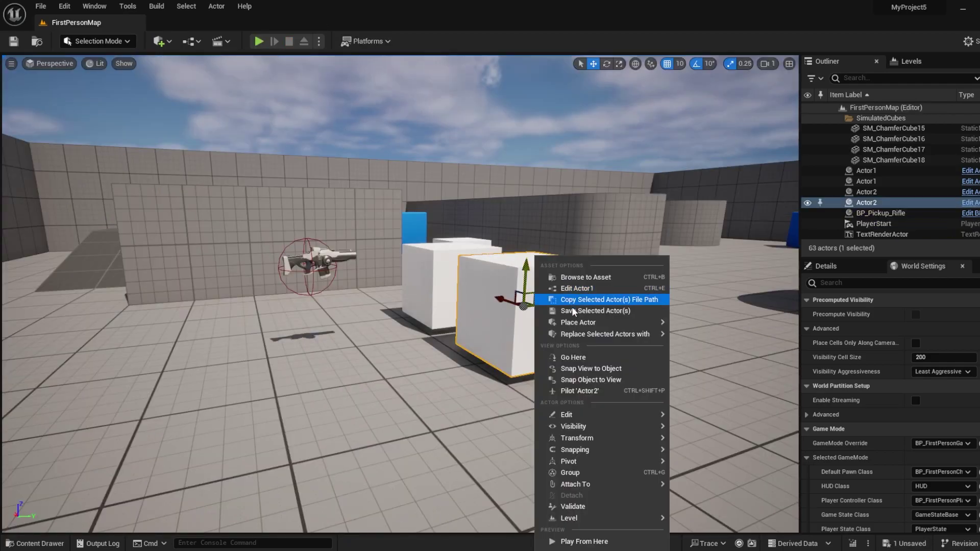
Edit Actor1's Blueprint and add an Integer variable named Health.
left_click(543, 287)
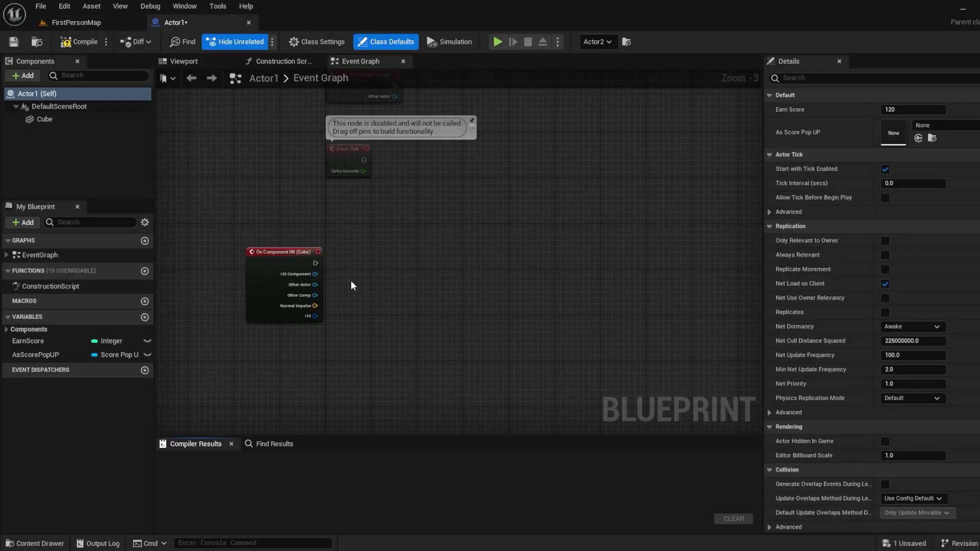
left_click(144, 317)
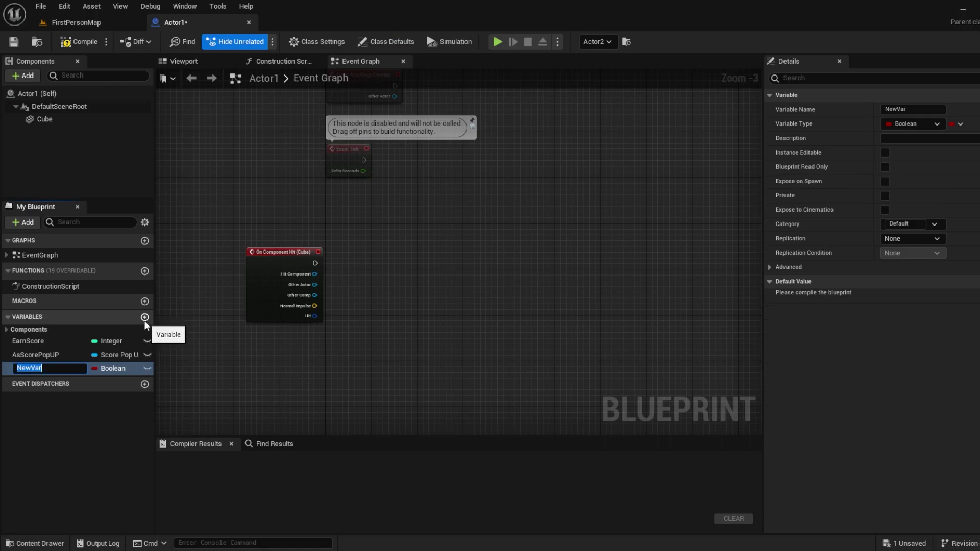
type("h")
key("Return")
left_click(109, 368)
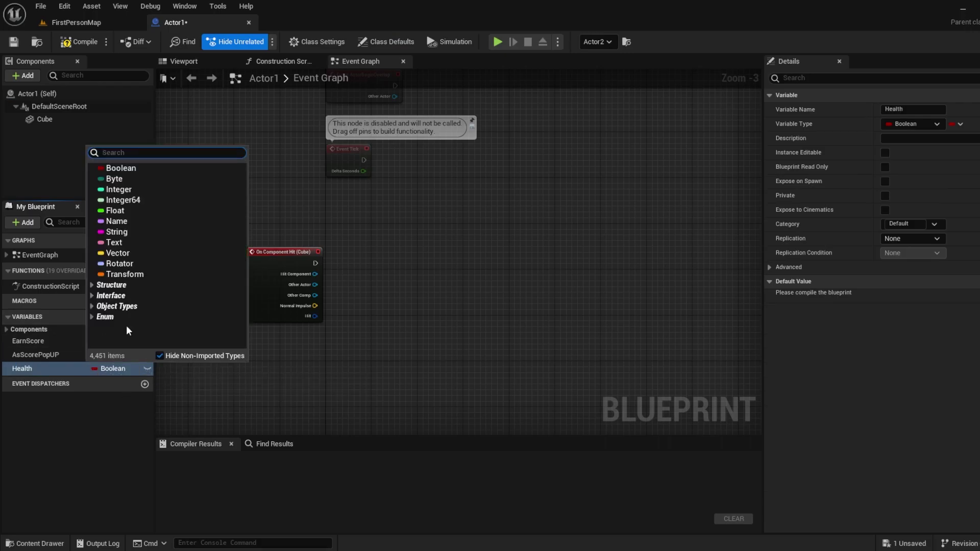
left_click(153, 190)
Add a second integer variable named HealthMax and compile the Blueprint.
left_click(144, 317)
type("Health")
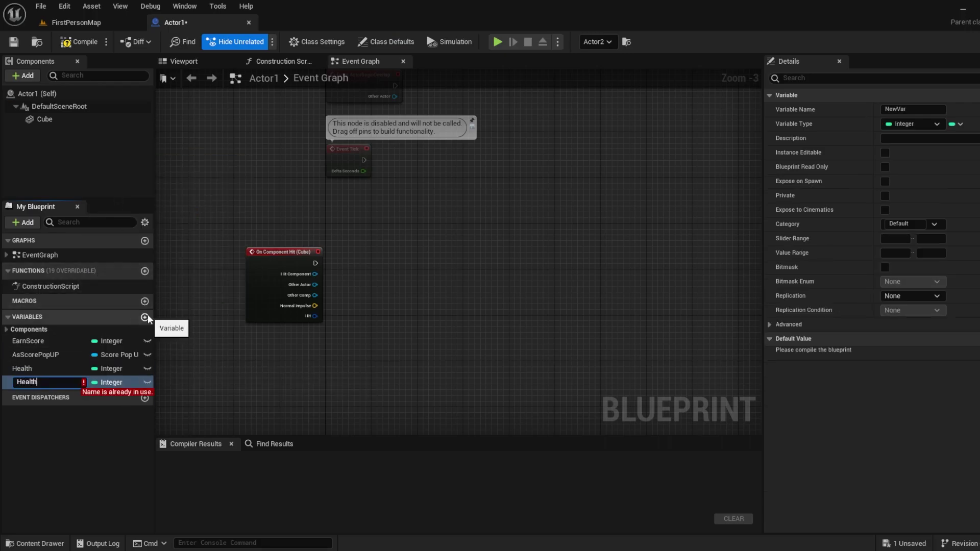
type("Max")
key("Return")
left_click(81, 42)
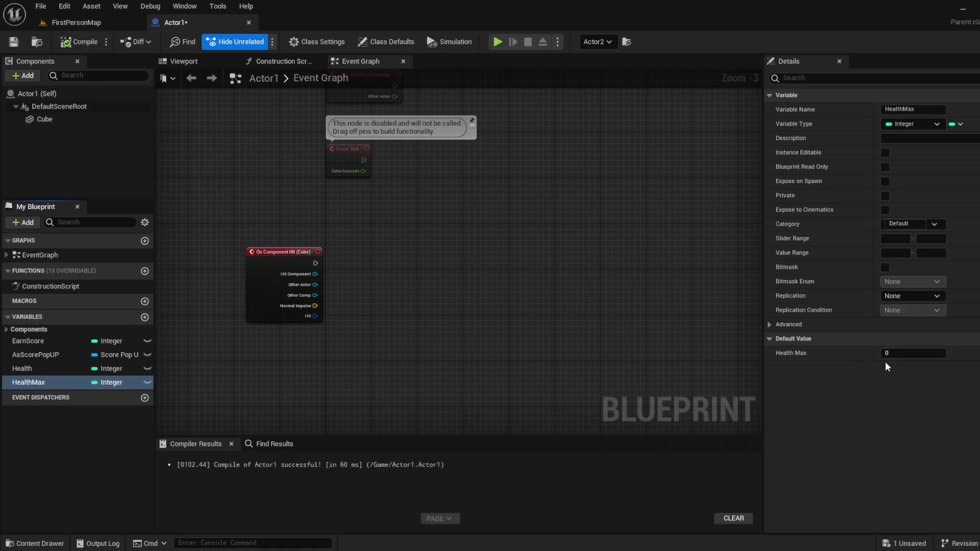
Set the default values of both HealthMax and Health to 100.
left_click(907, 355)
type("100")
key("Return")
left_click(22, 369)
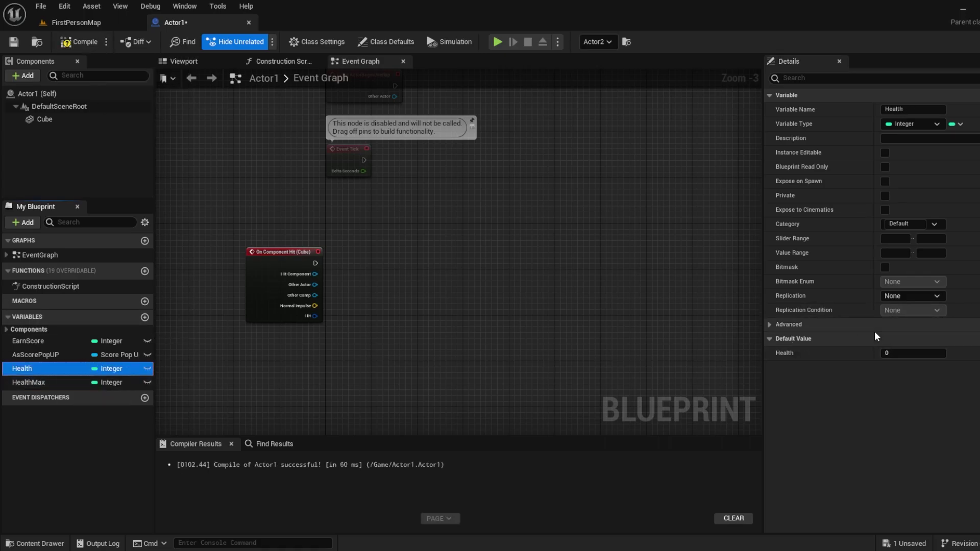
left_click(887, 354)
type("100")
key("Return")
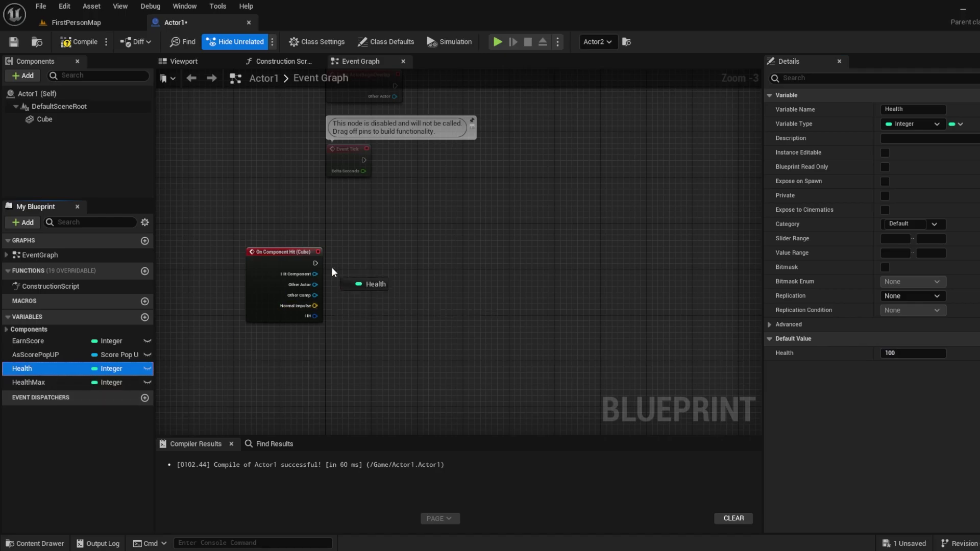
Place a Set Health node after On Component Hit and attach an integer Subtract node.
mouse_move(50, 377)
left_mouse_down("alt")
mouse_move(332, 265)
mouse_move(403, 259)
left_mouse_up("alt")
scroll(487, 274, "up", 2)
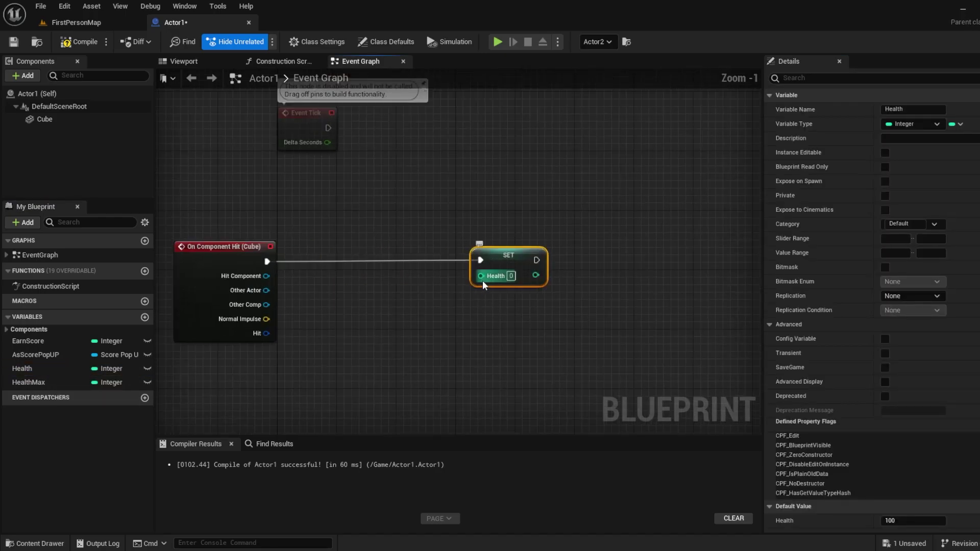
left_click_drag(481, 276, 426, 310)
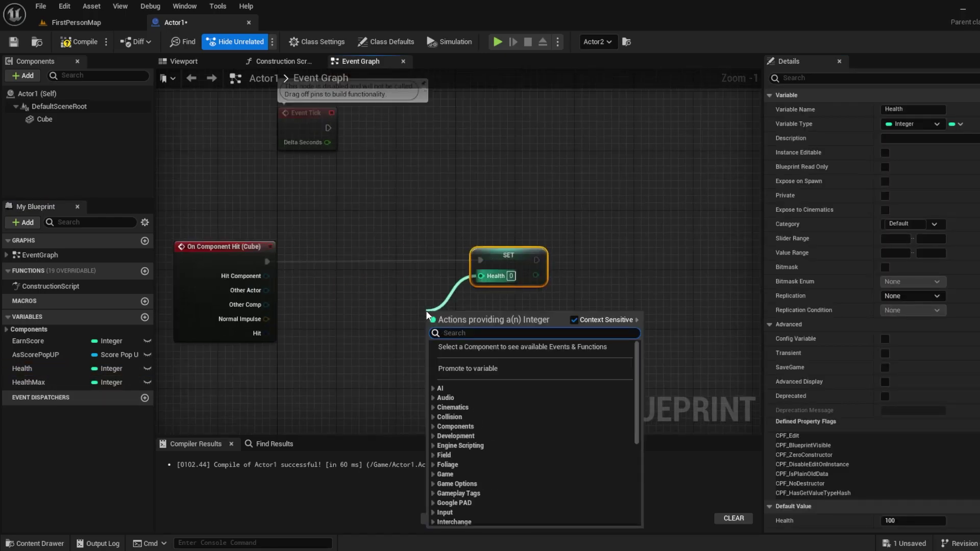
type("-")
key("Return")
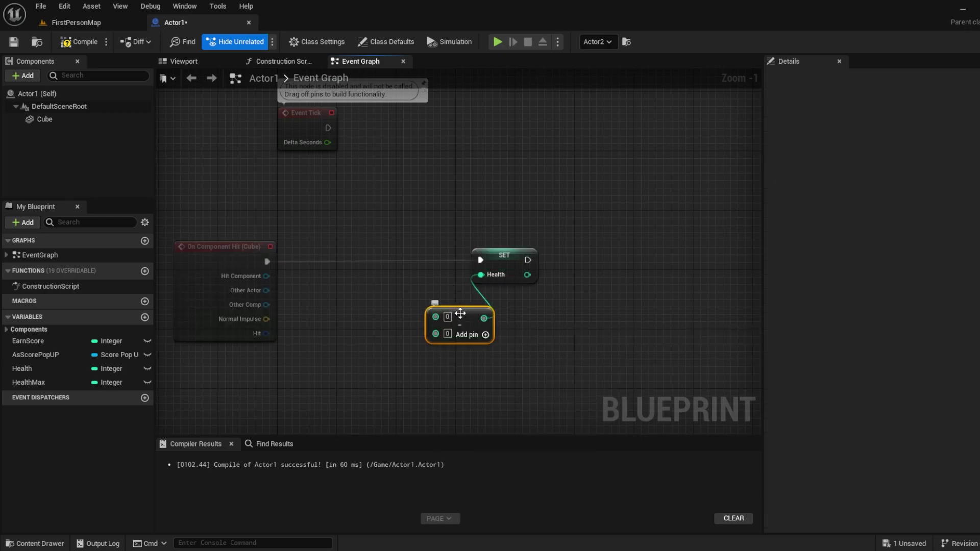
Feed Get Health and 10 into the subtraction, compile, and go back to FirstPersonMap.
left_click(34, 369)
left_click_drag(33, 371, 457, 324)
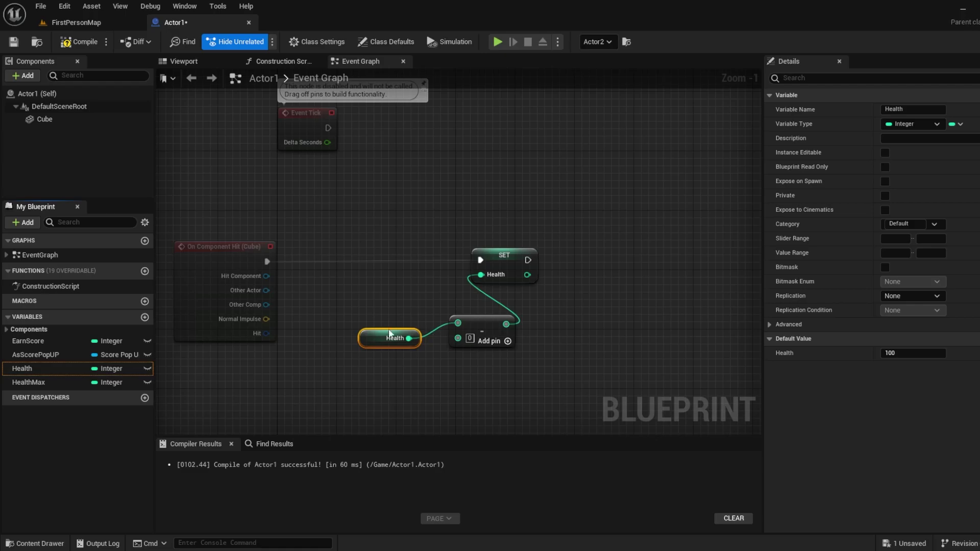
left_click(468, 338)
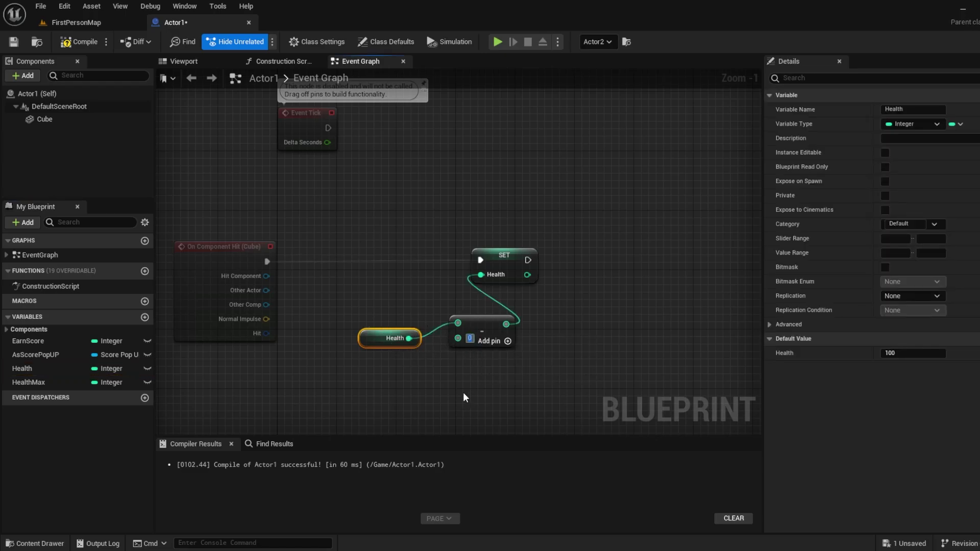
type("10")
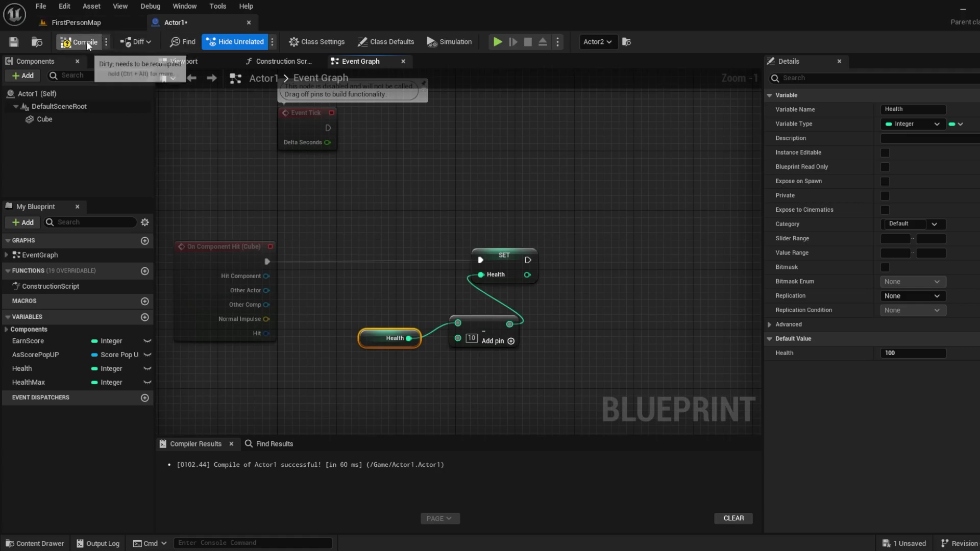
left_click(84, 41)
left_click(97, 26)
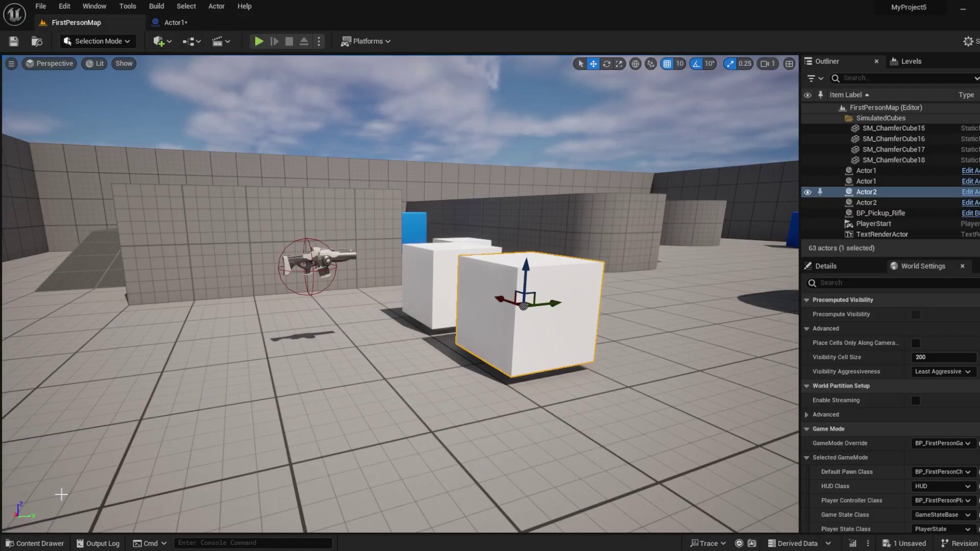
In the Content Drawer, create a User Widget Blueprint named EnemyHealthBar and open it.
left_click(38, 544)
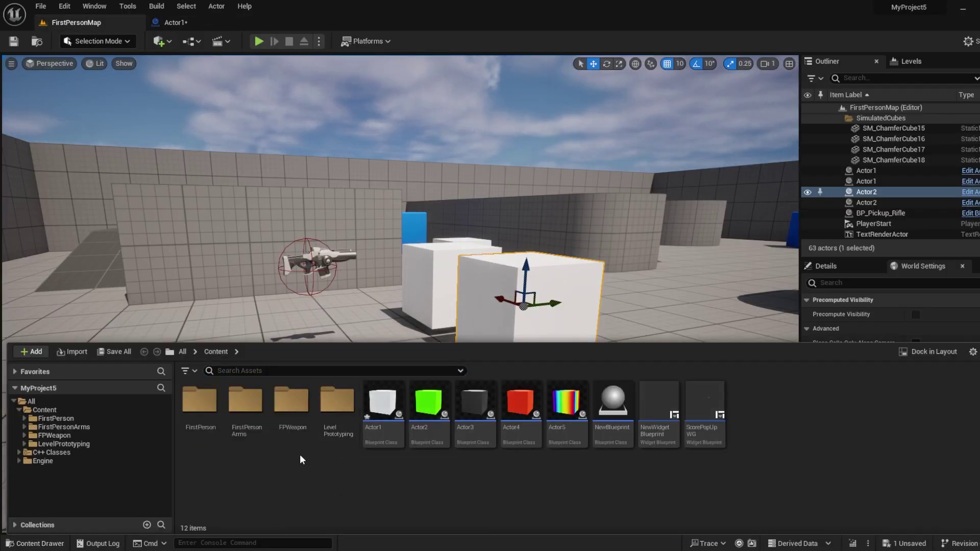
right_click(294, 477)
mouse_move(386, 464)
left_click(459, 533)
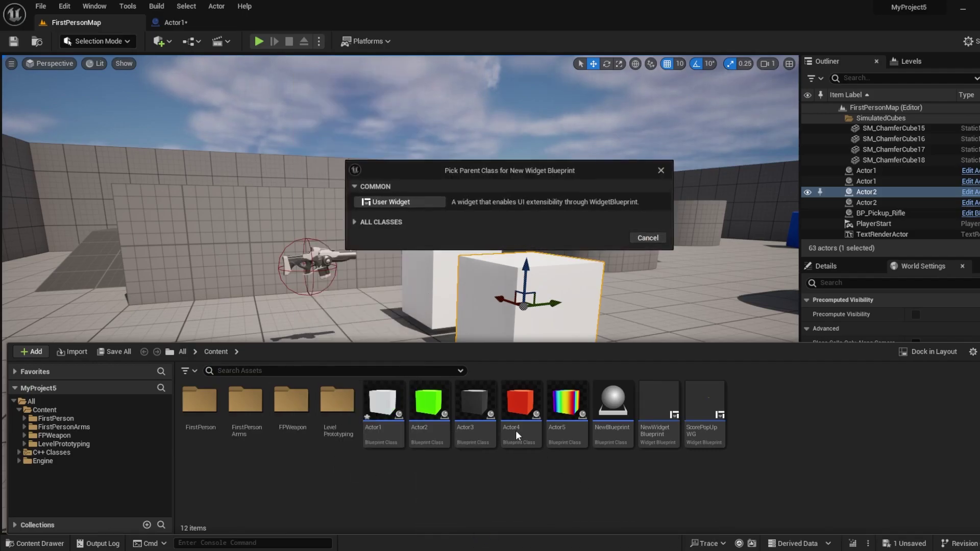
left_click(385, 203)
type("yHealthB")
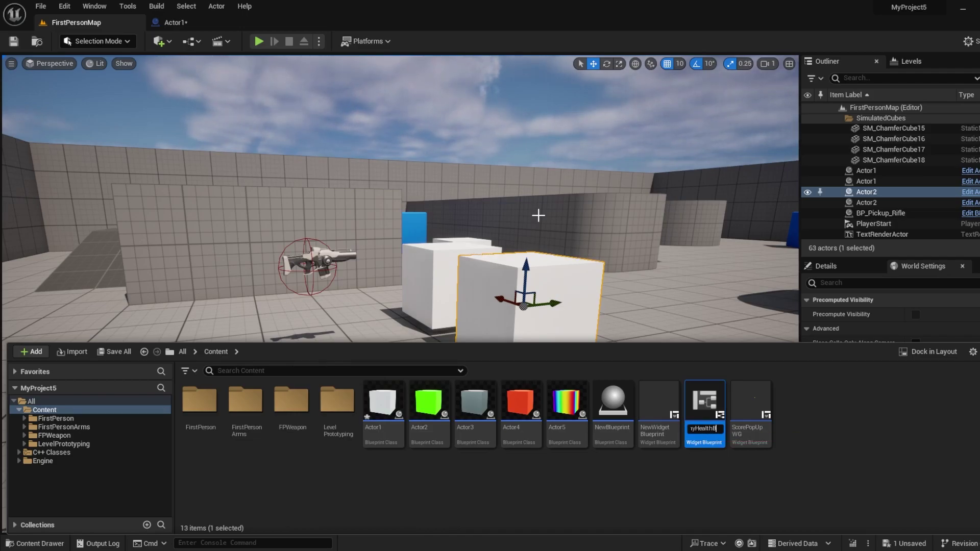
type("ar")
key("Return")
key("Return")
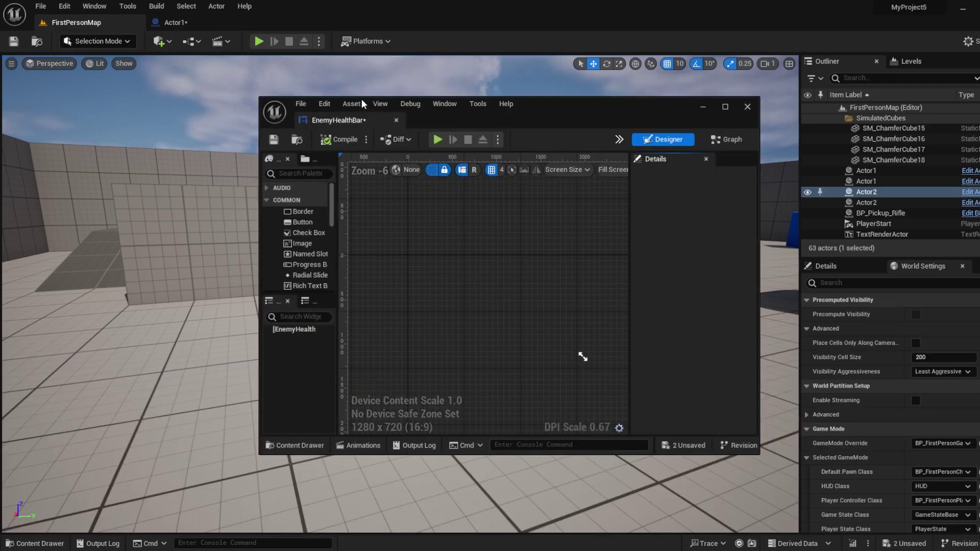
Dock the widget editor, add a Canvas Panel, and set a custom 100×20 preview size.
left_click_drag(361, 99, 316, 31)
scroll(81, 191, "down", 3)
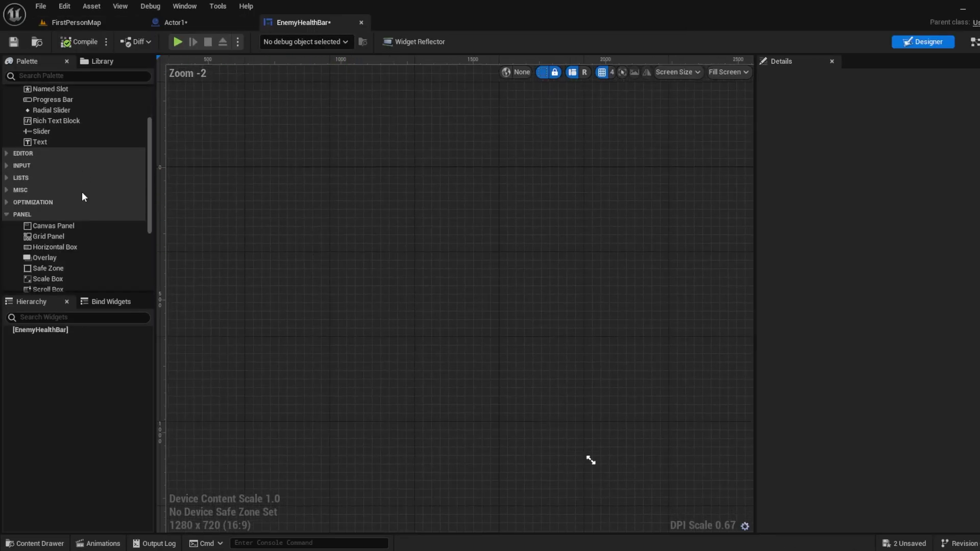
left_click_drag(56, 209, 71, 330)
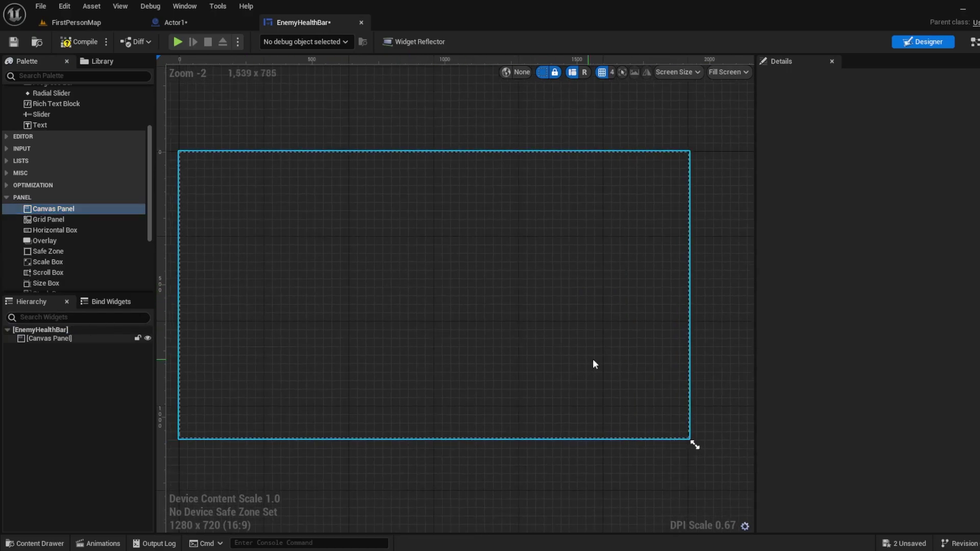
left_click(728, 72)
left_click(727, 97)
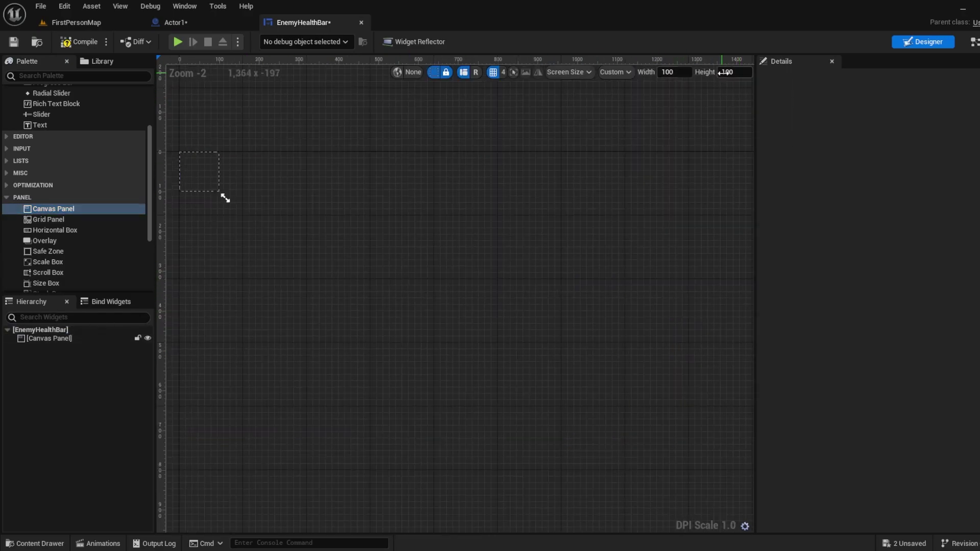
key("shift+Tab")
key("Tab")
type("20")
key("Return")
Add a Progress Bar stretched across the full canvas with a bottom offset of 0.
scroll(662, 323, "up", 4)
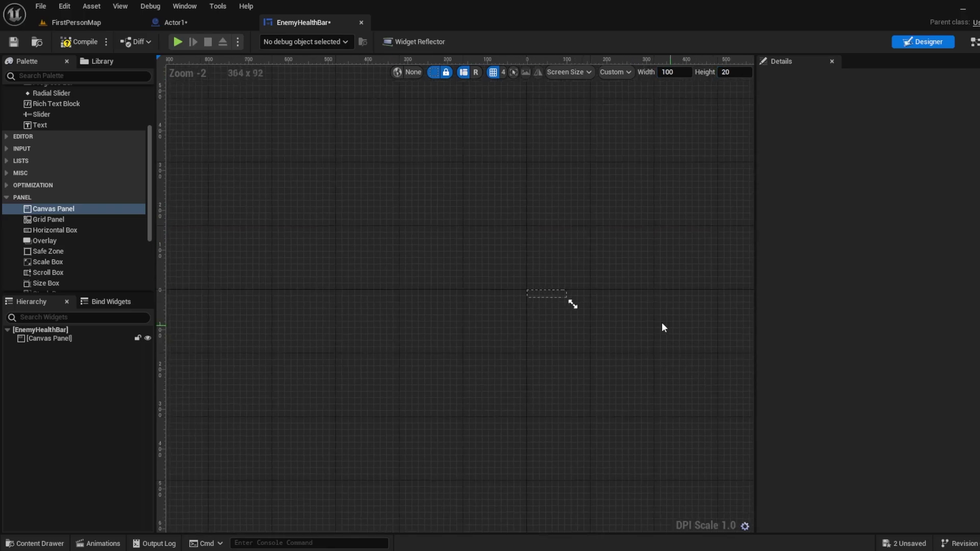
scroll(545, 265, "up", 4)
scroll(545, 266, "up", 3)
scroll(47, 140, "up", 3)
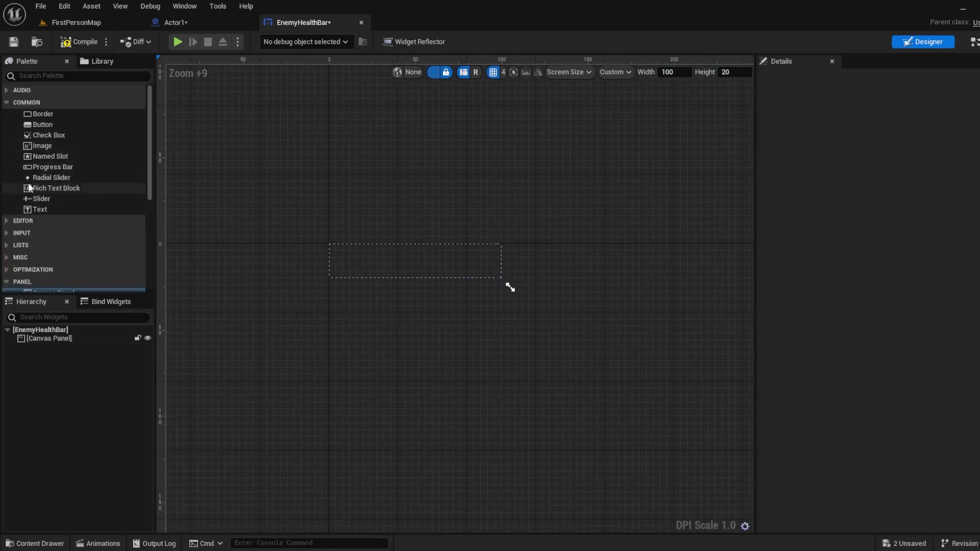
left_click_drag(48, 167, 77, 339)
scroll(385, 259, "up", 3)
left_click(896, 129)
left_click(954, 271)
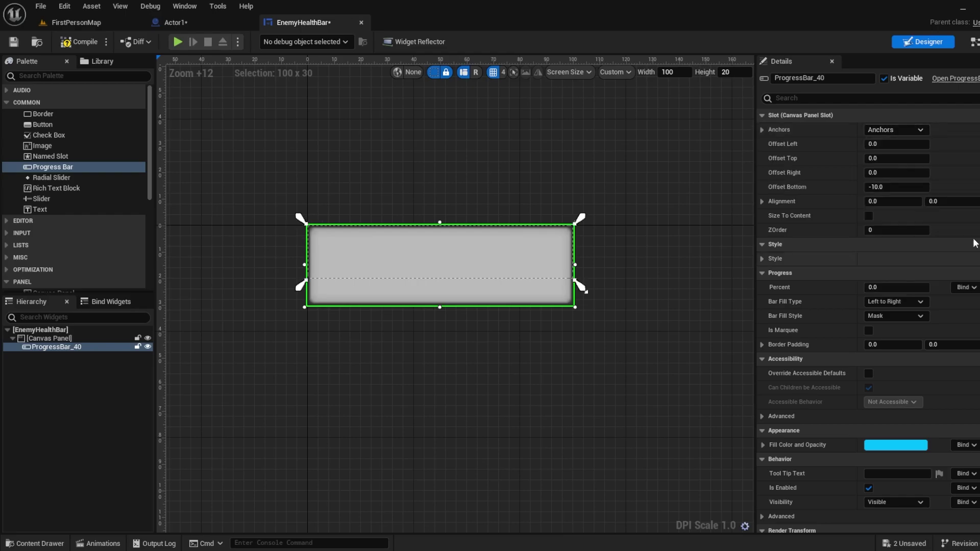
left_click(893, 186)
type("0")
key("Return")
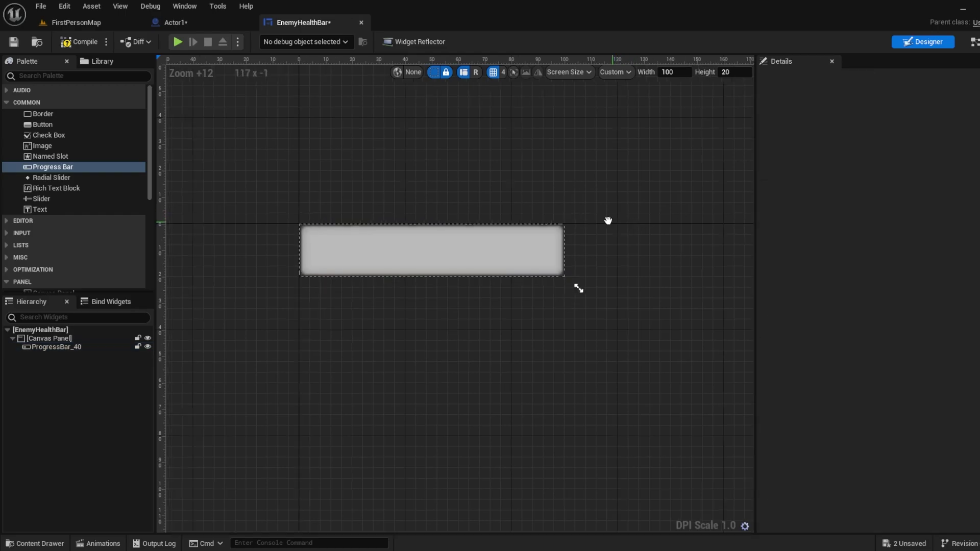
Give the progress bar a pure red fill colour and set its percent to half.
scroll(937, 261, "down", 3)
left_click(883, 362)
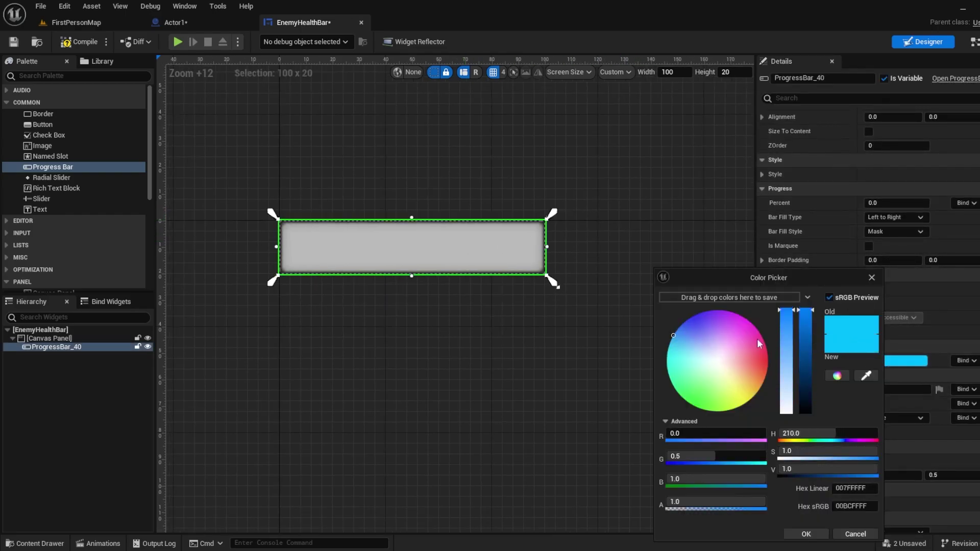
left_click_drag(758, 338, 794, 366)
left_click_drag(714, 478, 679, 479)
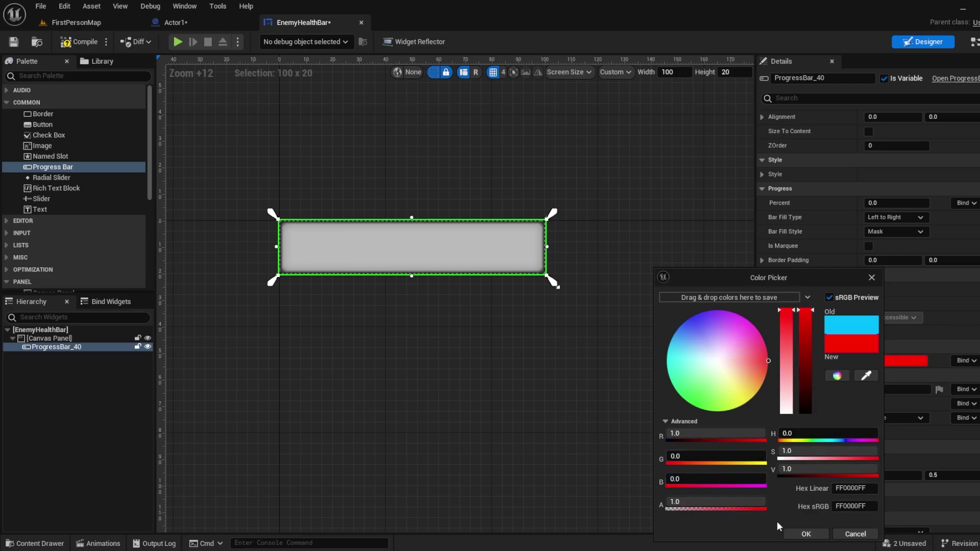
left_click(806, 534)
left_click_drag(878, 203, 898, 202)
left_click(962, 203)
Create a Percent binding, promote its return value to a Health variable, and compile.
left_click(960, 233)
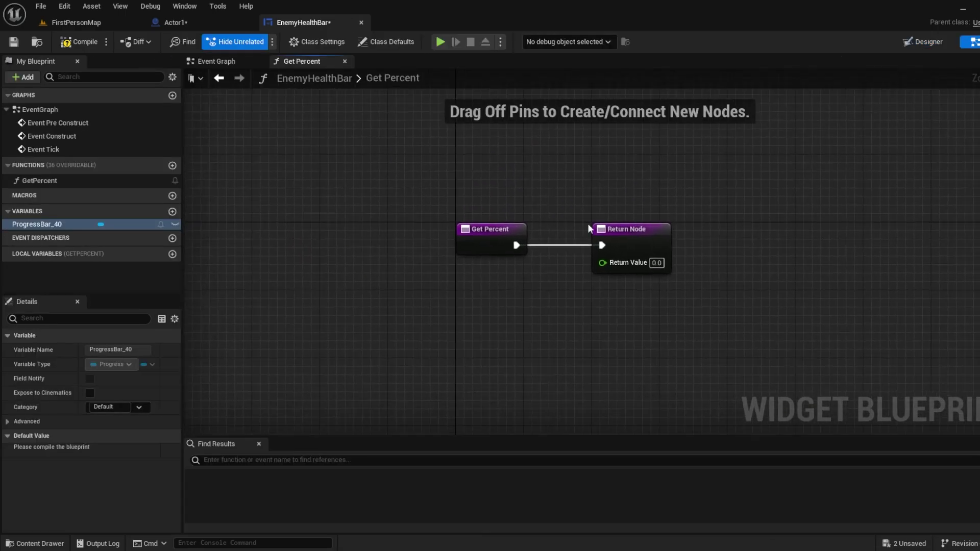
left_click_drag(580, 322, 580, 322)
left_click(623, 381)
type("Heal")
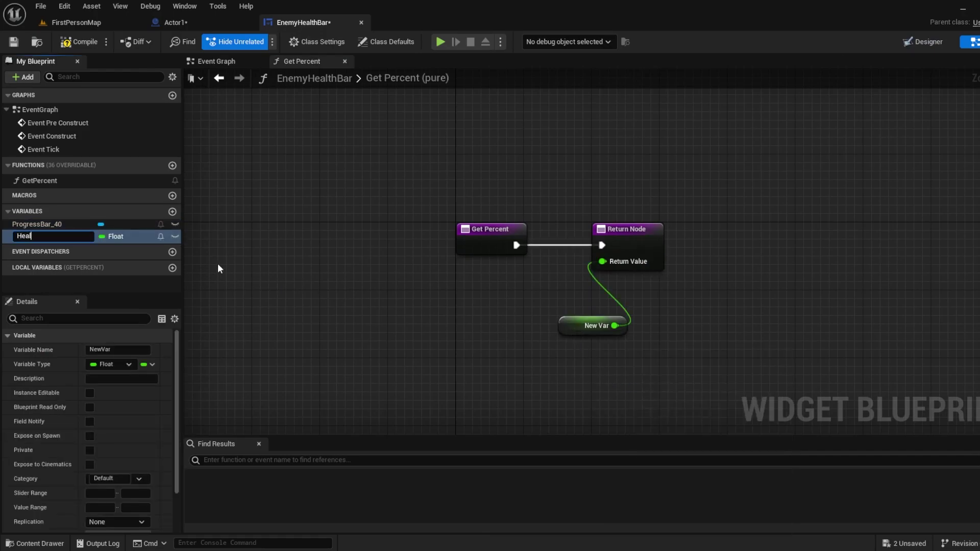
type("th")
key("Return")
left_click(69, 45)
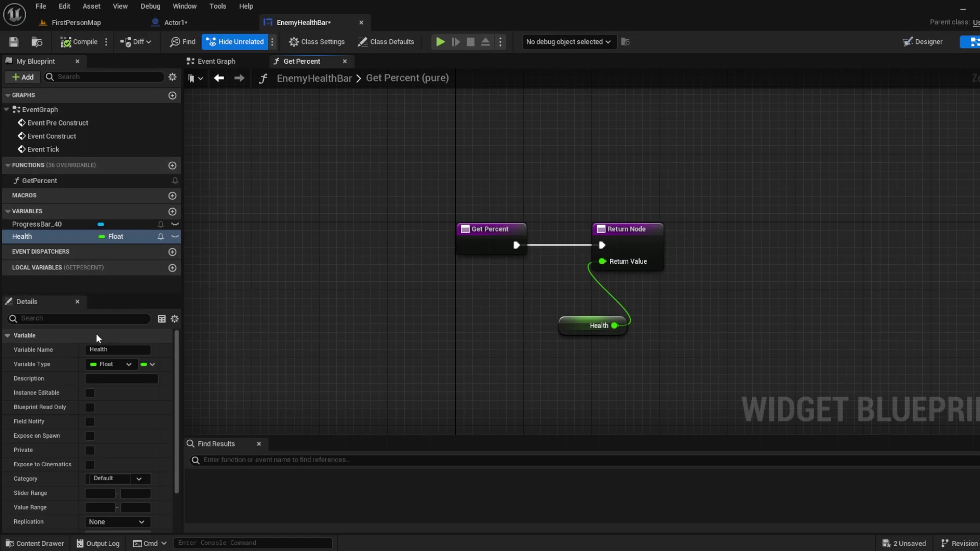
Tick Instance Editable and Expose on Spawn for Health, then compile the widget again.
scroll(96, 360, "down", 3)
scroll(107, 410, "up", 3)
scroll(130, 398, "down", 3)
scroll(128, 375, "up", 3)
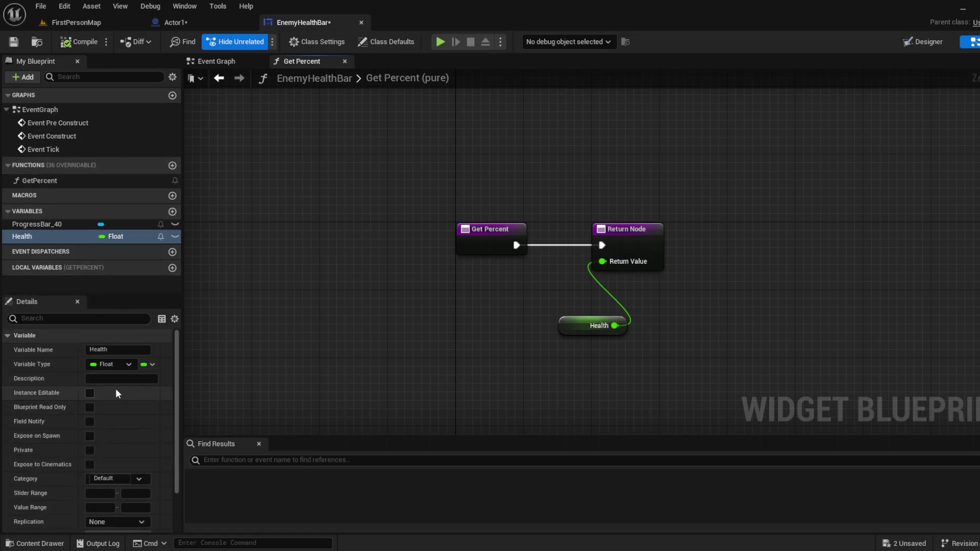
scroll(116, 393, "down", 3)
scroll(97, 439, "up", 3)
left_click(90, 393)
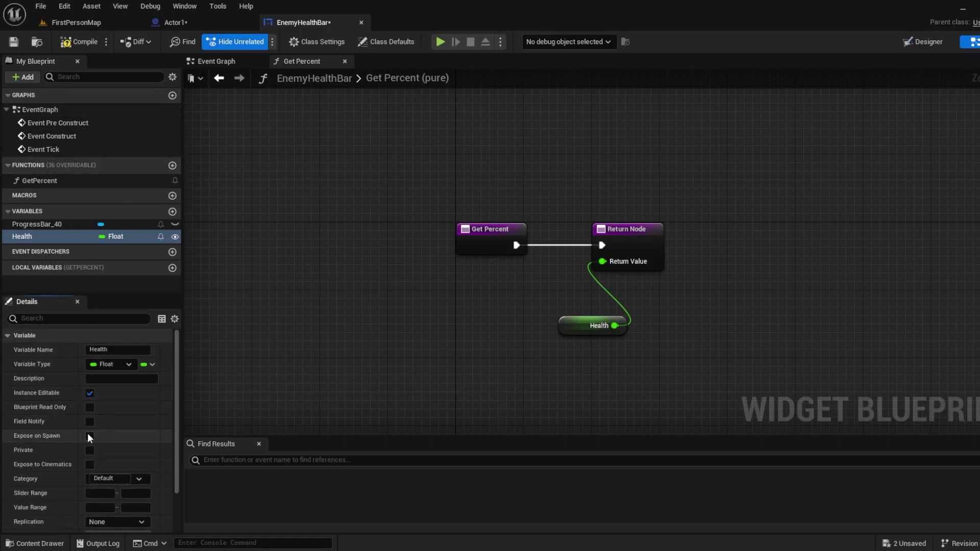
left_click(87, 437)
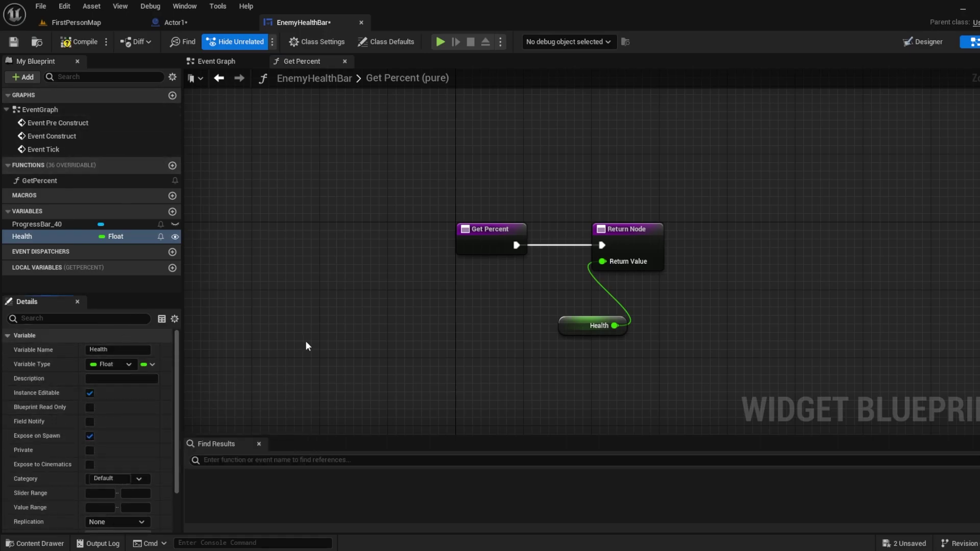
left_click(71, 44)
In Actor1's Viewport, add a Widget component; the trial cube move is undone.
left_click(158, 30)
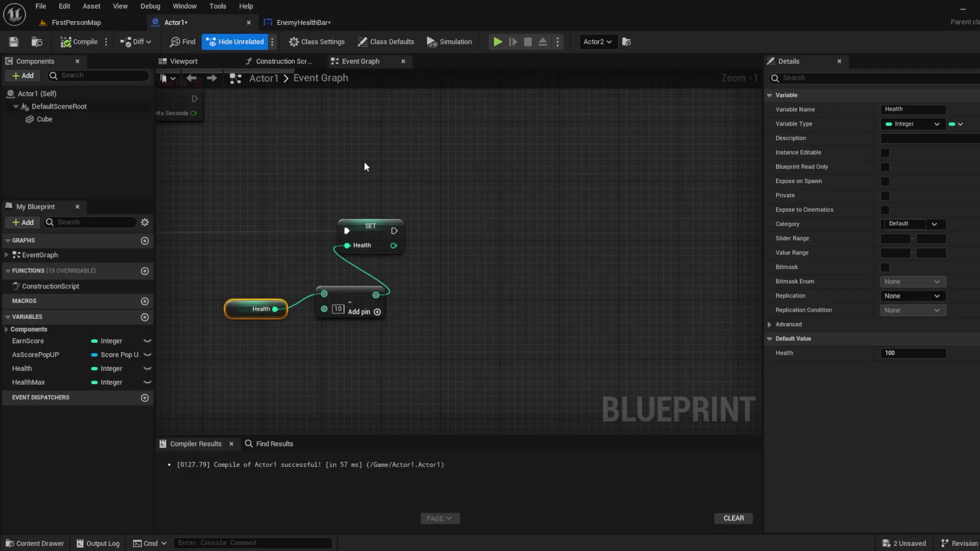
left_click(181, 64)
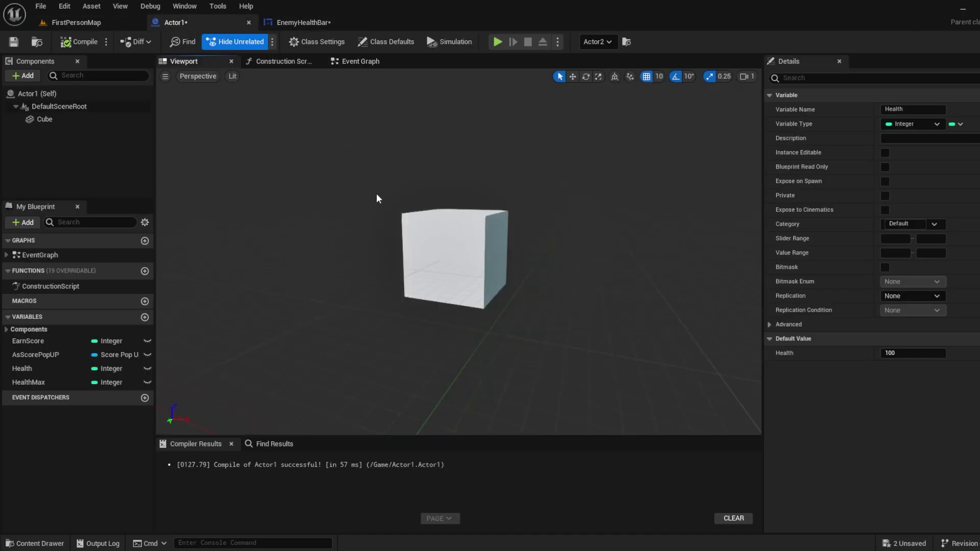
left_click(31, 75)
type("widget")
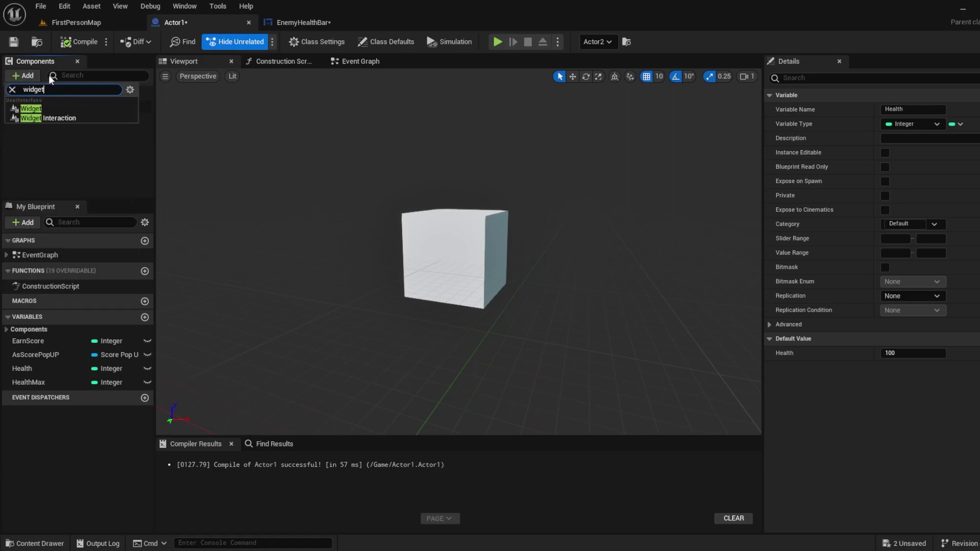
left_click(68, 108)
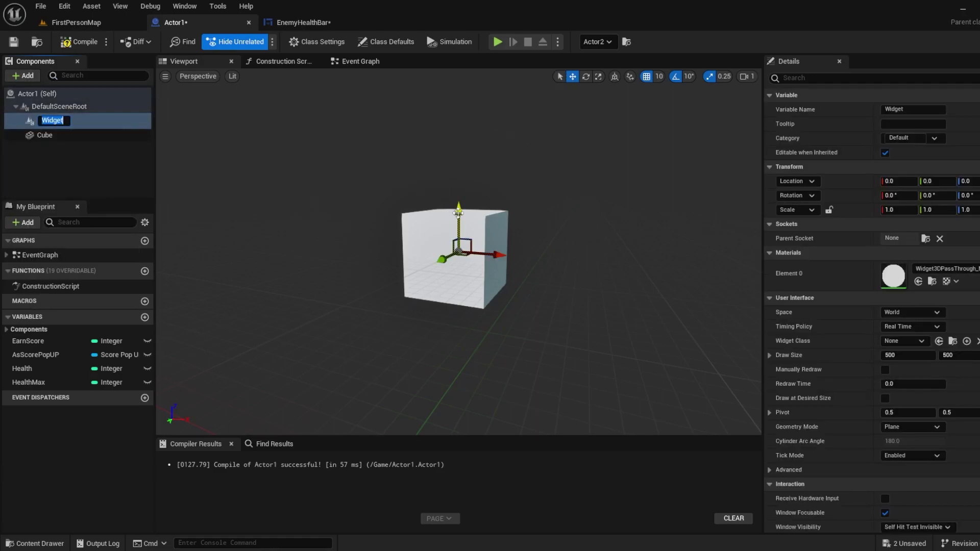
left_click(457, 213)
left_click(458, 225)
left_click_drag(458, 209, 457, 146)
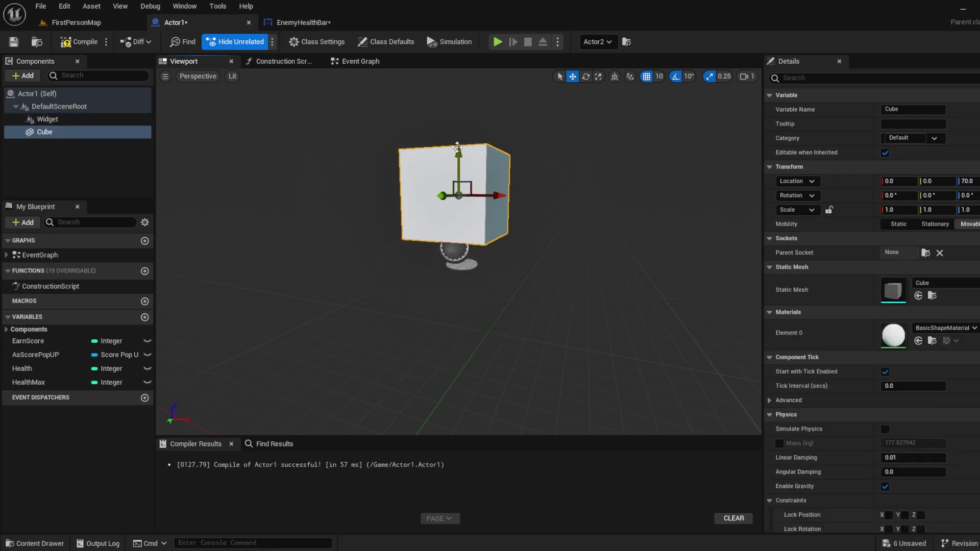
key("ctrl+z")
Set the Widget component's Widget Class to EnemyHealthBar.
left_click(71, 120)
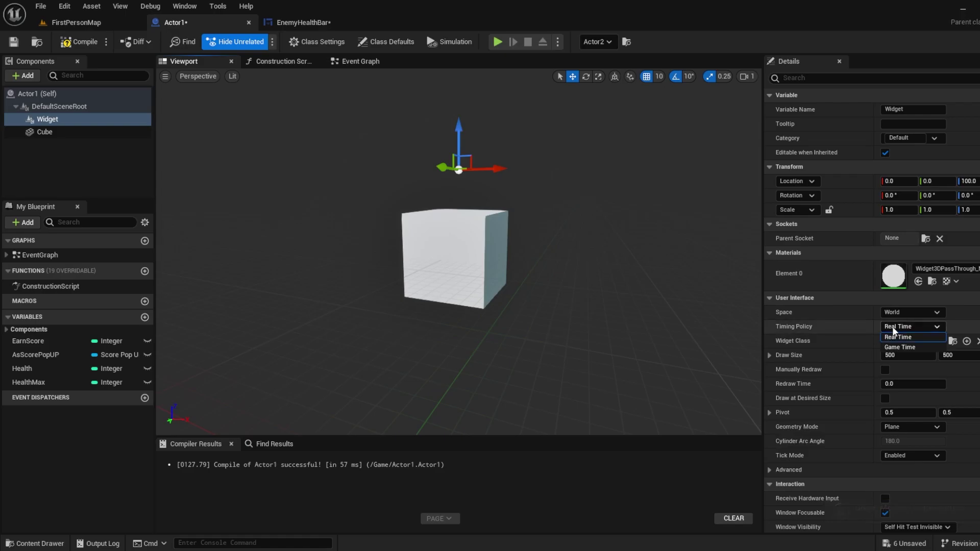
left_click(893, 341)
type("health")
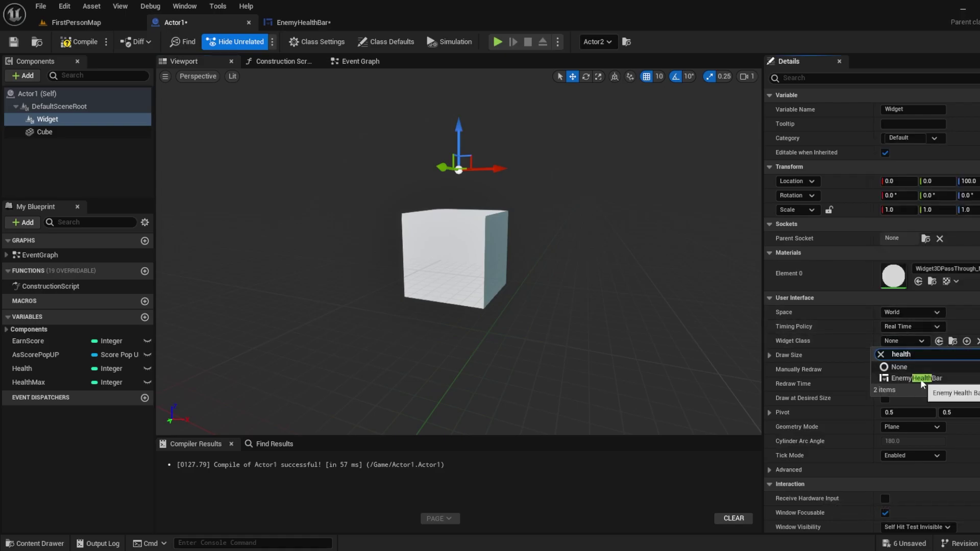
left_click(919, 375)
Rotate the widget component about 90 degrees in yaw to face the view.
right_click_drag(724, 281, 740, 281)
key("e")
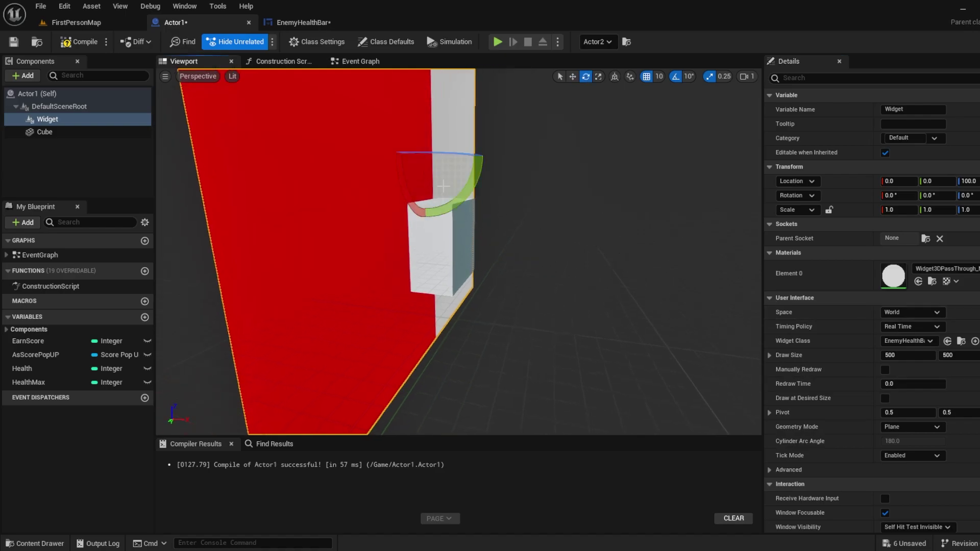
left_click_drag(481, 154, 364, 154)
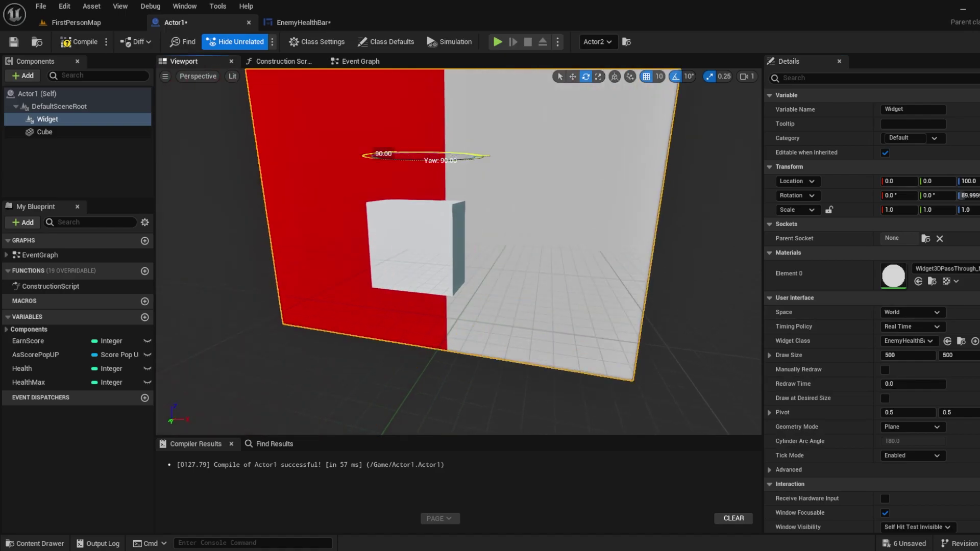
left_click_drag(446, 159, 435, 157)
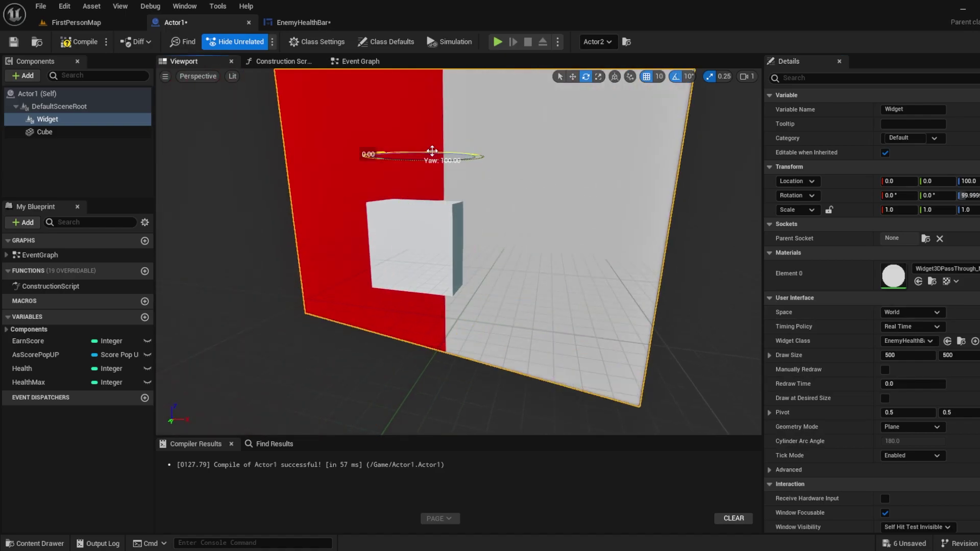
Set the widget's Draw Size to 100 by 20 and its Space to Screen.
left_click(909, 359)
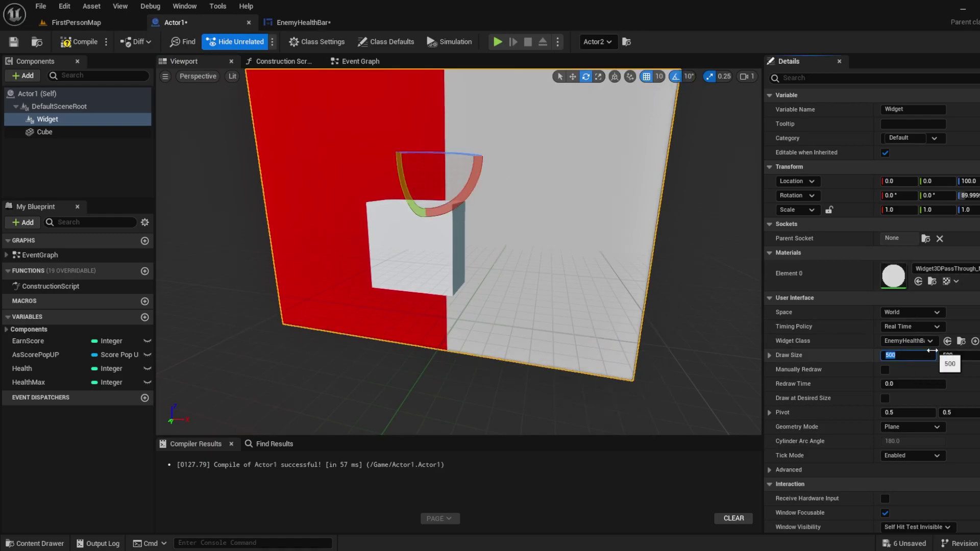
type("100")
key("Tab")
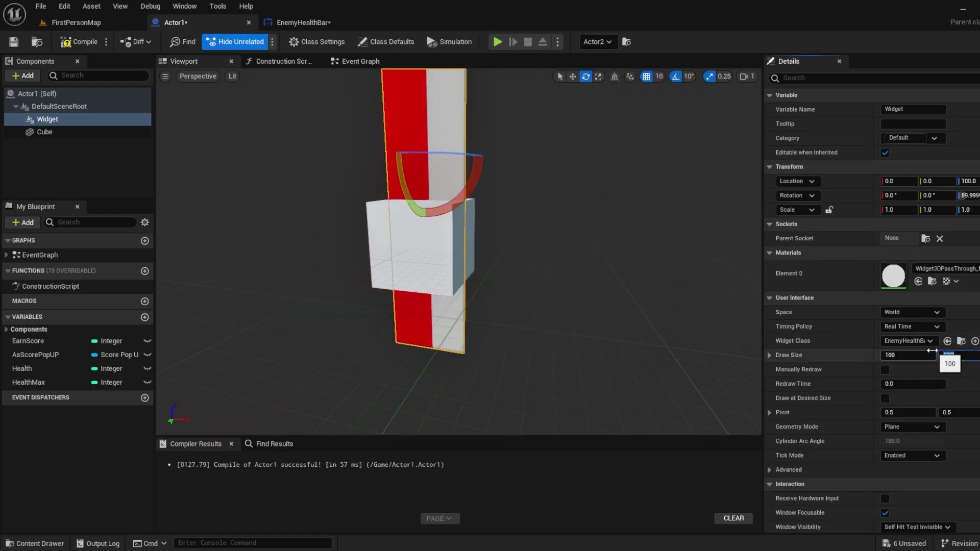
type("20")
key("Return")
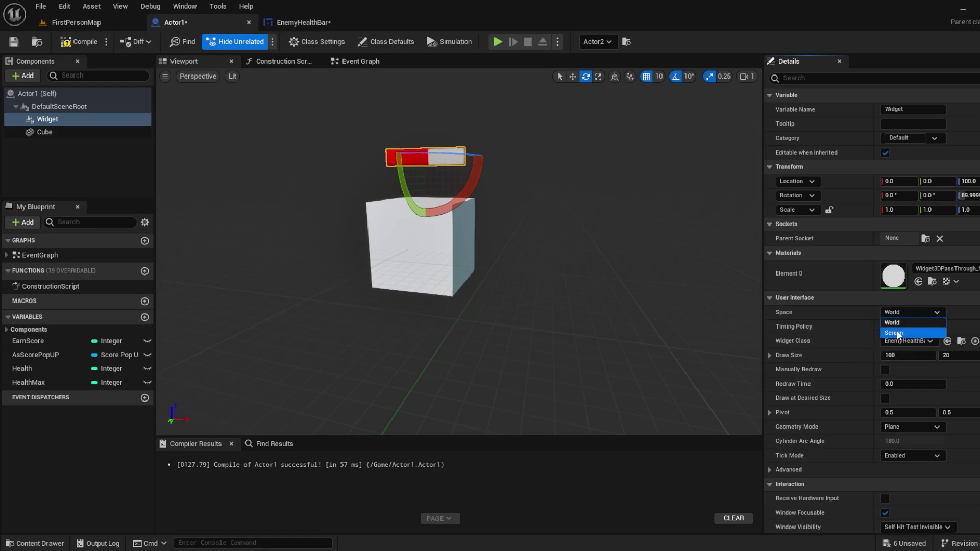
left_click(896, 331)
In the Event Graph, drop a Widget reference and connect a Get User Widget Object node.
left_click(343, 61)
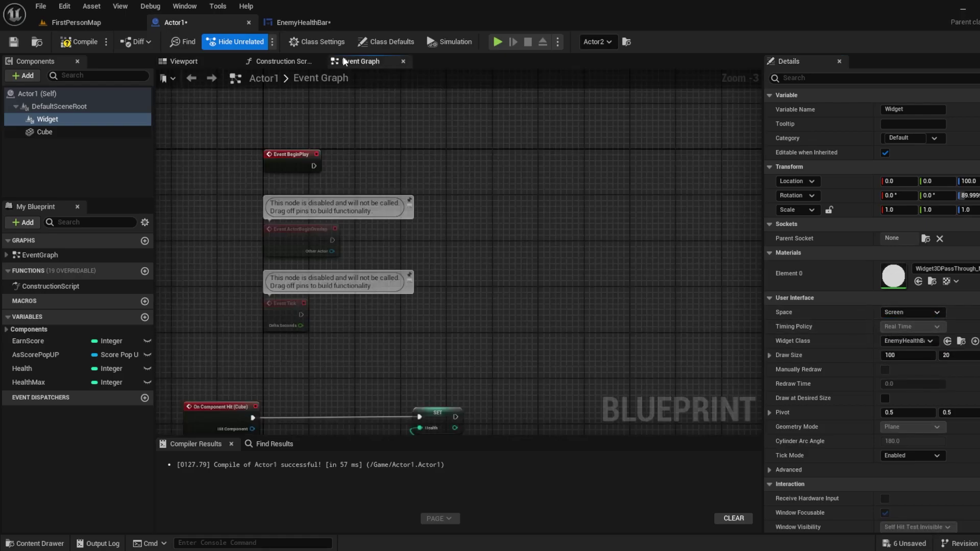
scroll(382, 151, "up", 1)
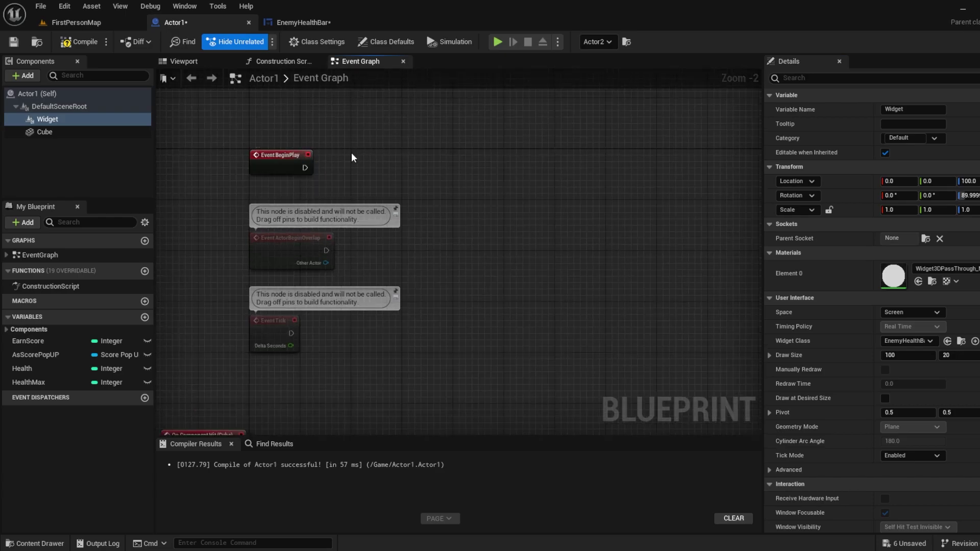
mouse_move(66, 120)
left_mouse_down()
mouse_move(278, 202)
mouse_move(253, 210)
mouse_move(351, 204)
left_mouse_up()
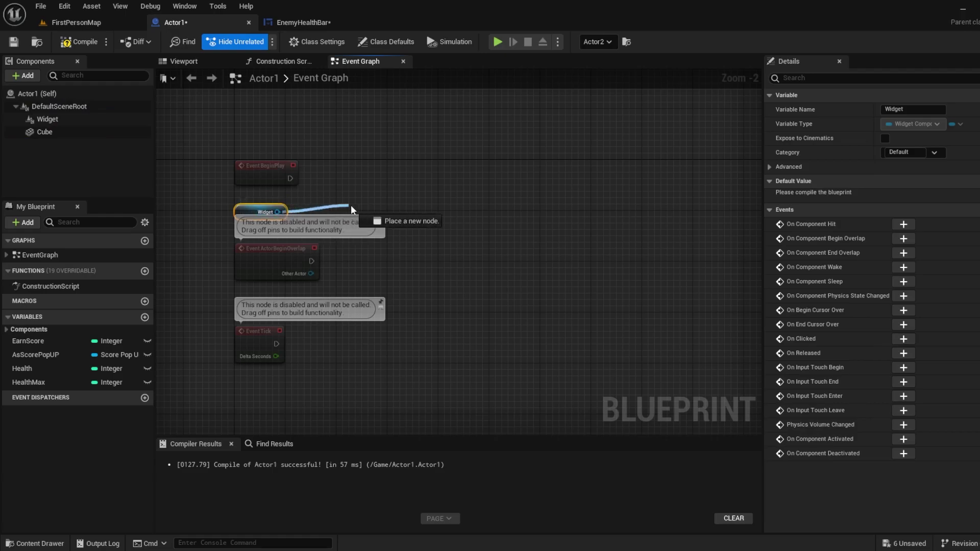
type("GET USER")
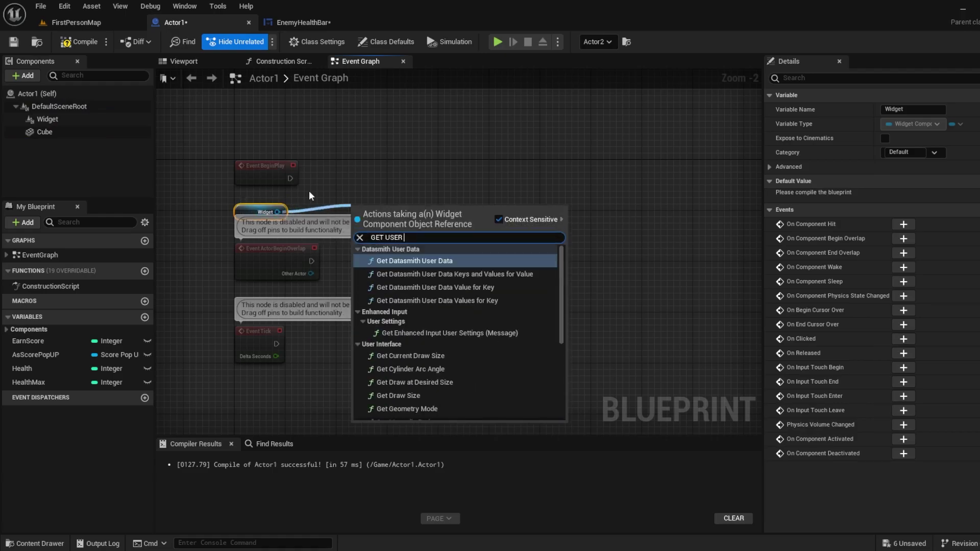
type(" IN")
key("BackSpace")
key("BackSpace")
key("BackSpace")
key("BackSpace")
key("BackSpace")
key("BackSpace")
key("BackSpace")
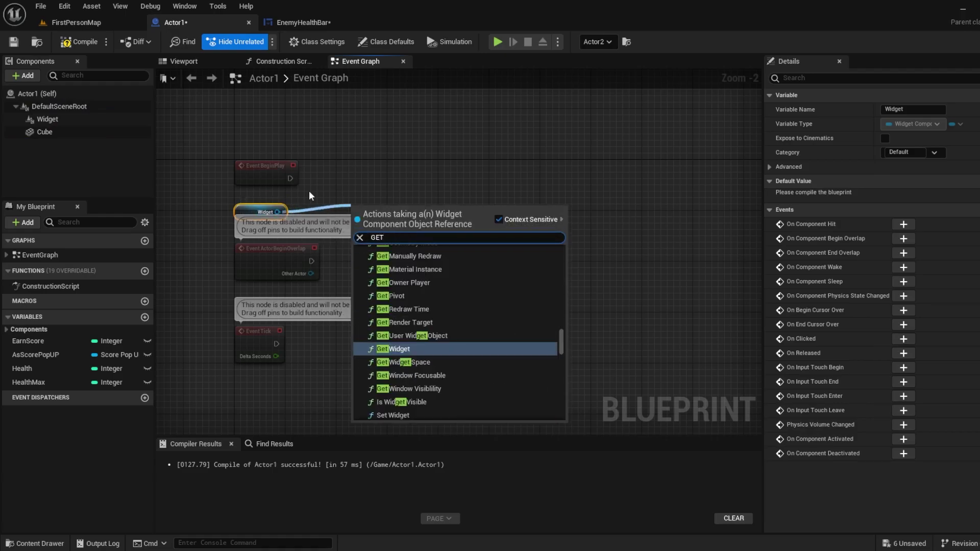
type(" user widget")
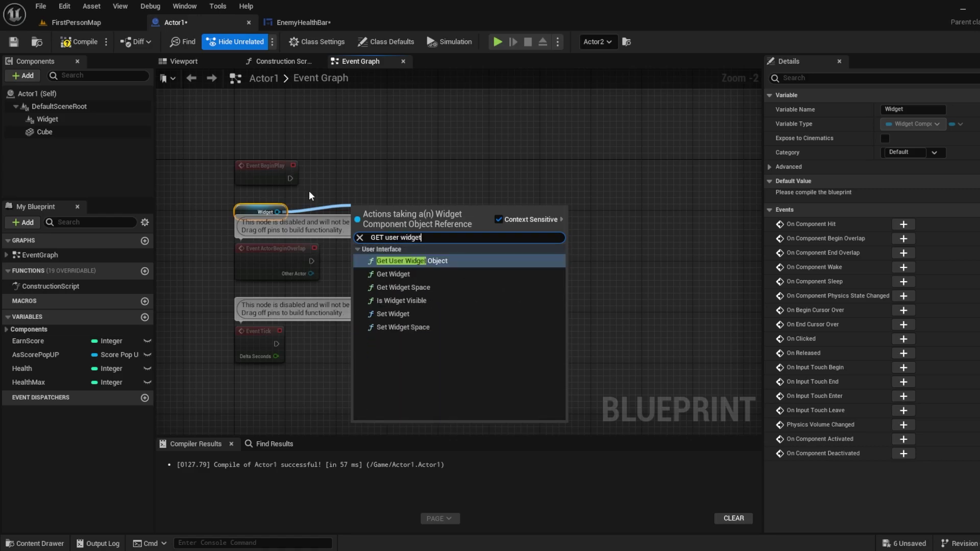
key("Return")
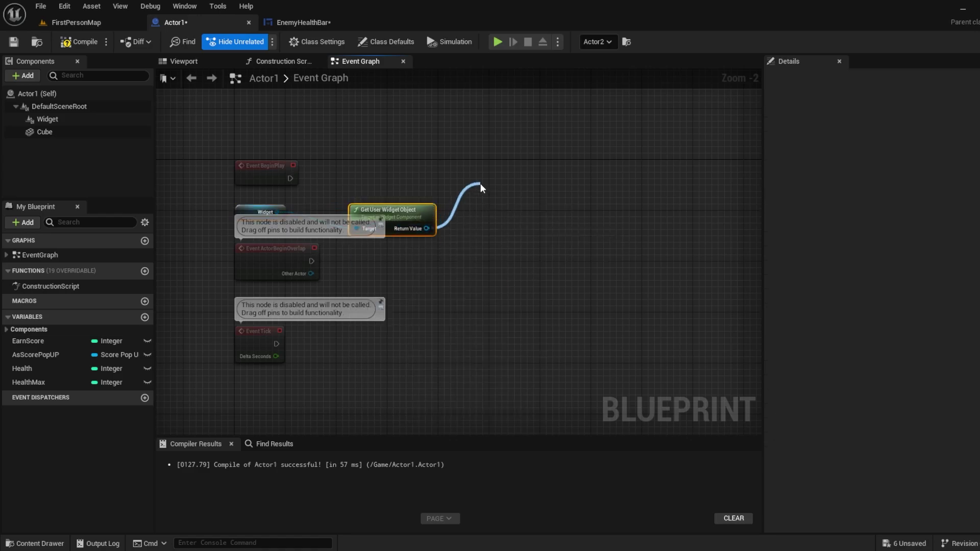
Search the returned user widget's actions for Set Health, then widen to all set actions.
left_click_drag(427, 228, 478, 184)
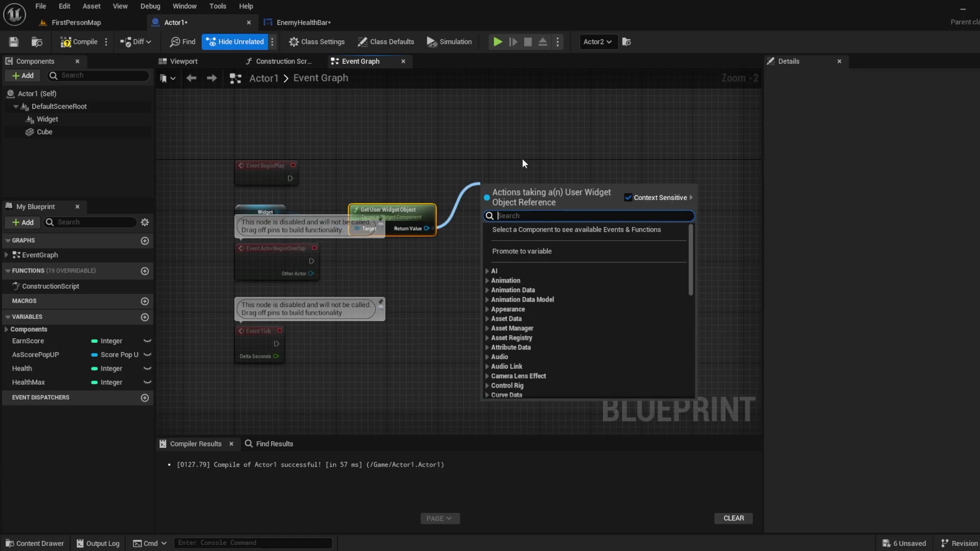
type("set g")
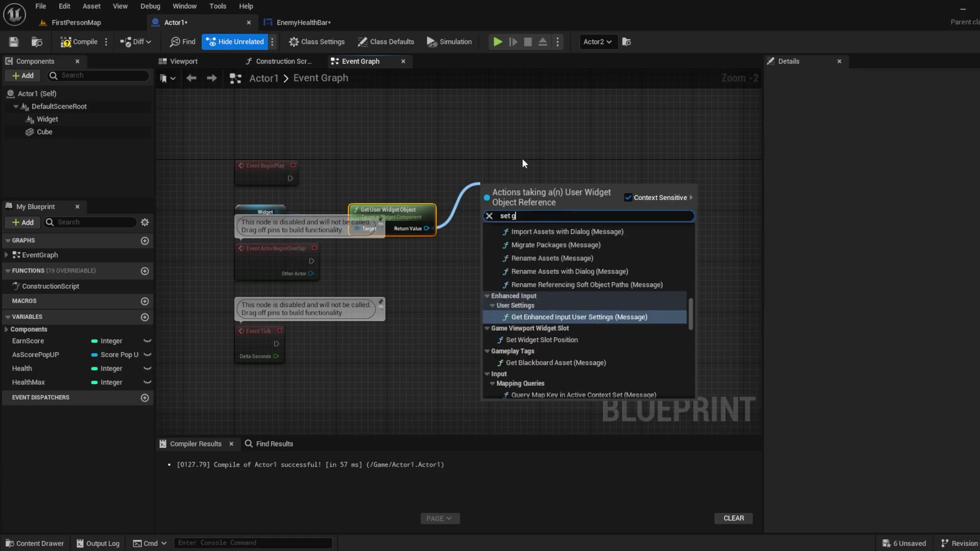
type(" hae")
key("BackSpace")
key("BackSpace")
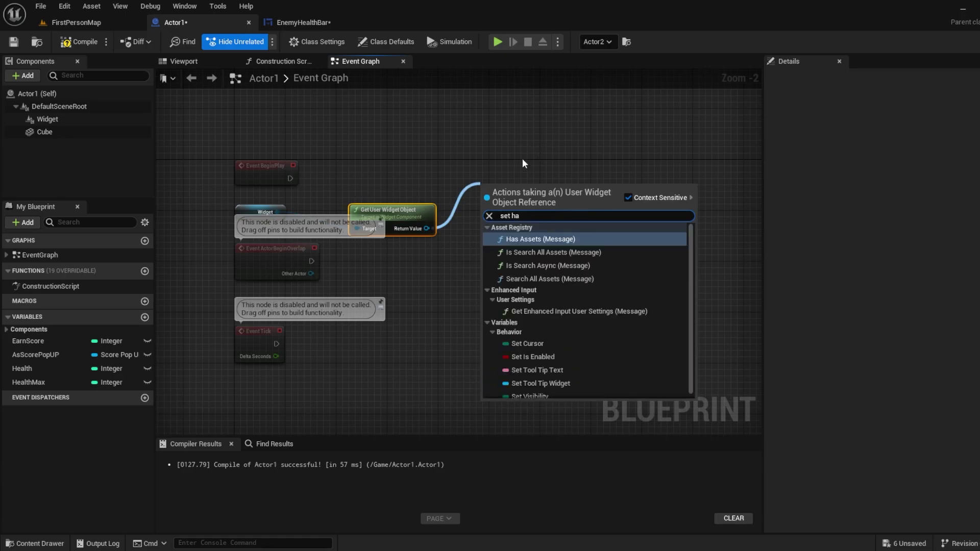
type("eal")
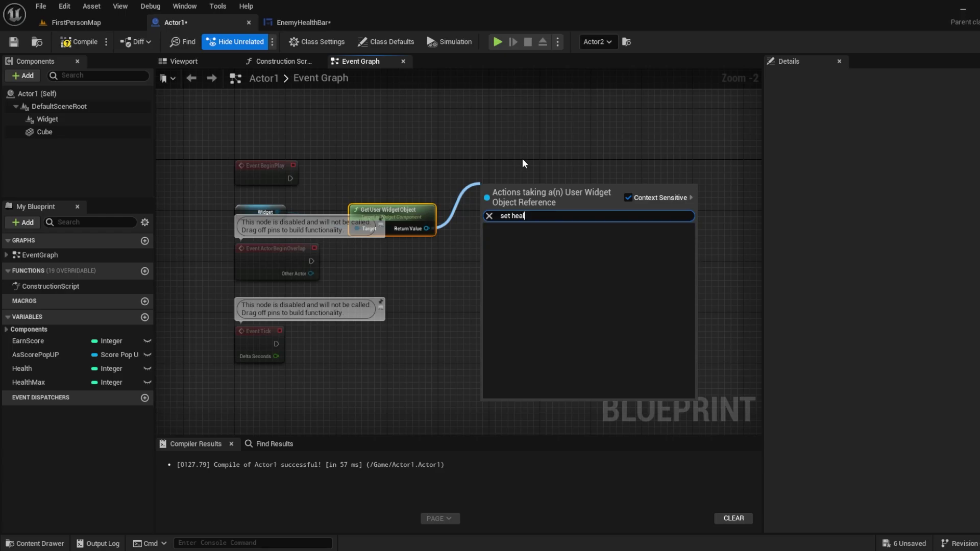
key("BackSpace")
key("BackSpace")
key("BackSpace")
Add a Cast To EnemyHealthBar node on the returned widget and run it from BeginPlay.
left_click(522, 158)
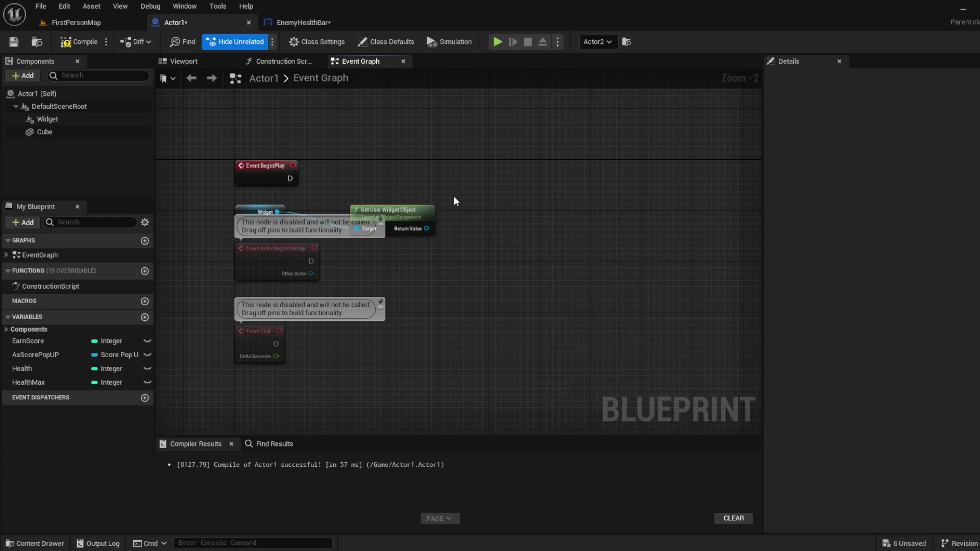
left_click_drag(426, 228, 467, 189)
type("cast to")
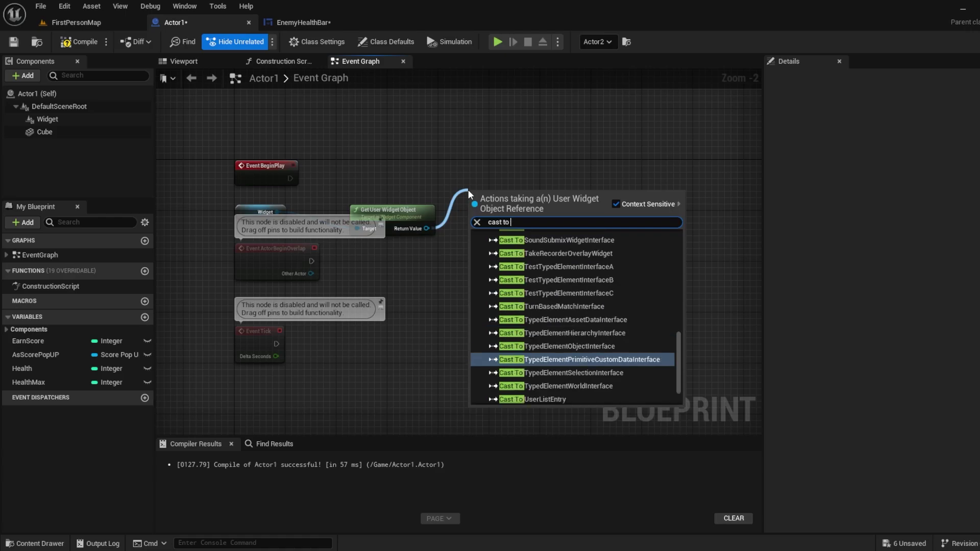
type(" enem")
key("Return")
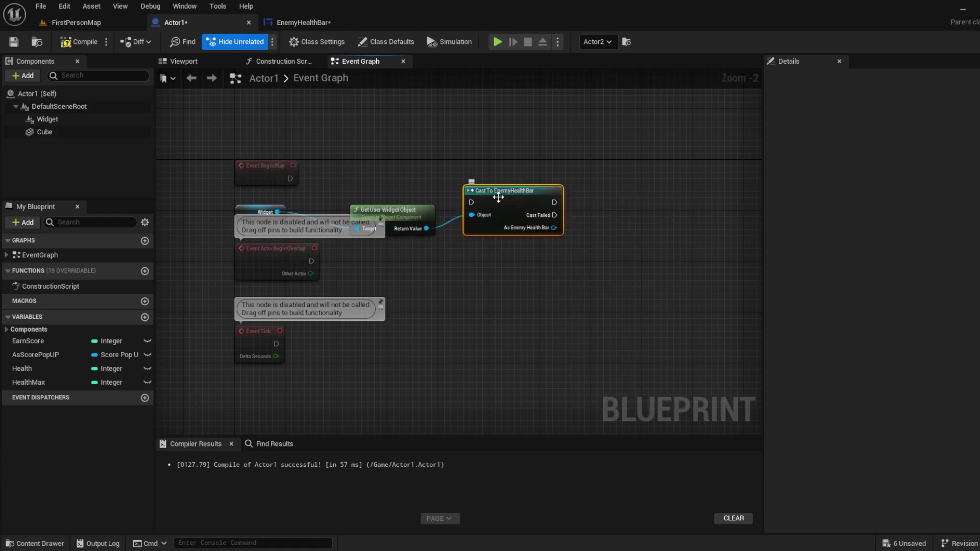
mouse_move(477, 198)
left_mouse_down()
mouse_move(471, 167)
mouse_move(290, 178)
left_mouse_up()
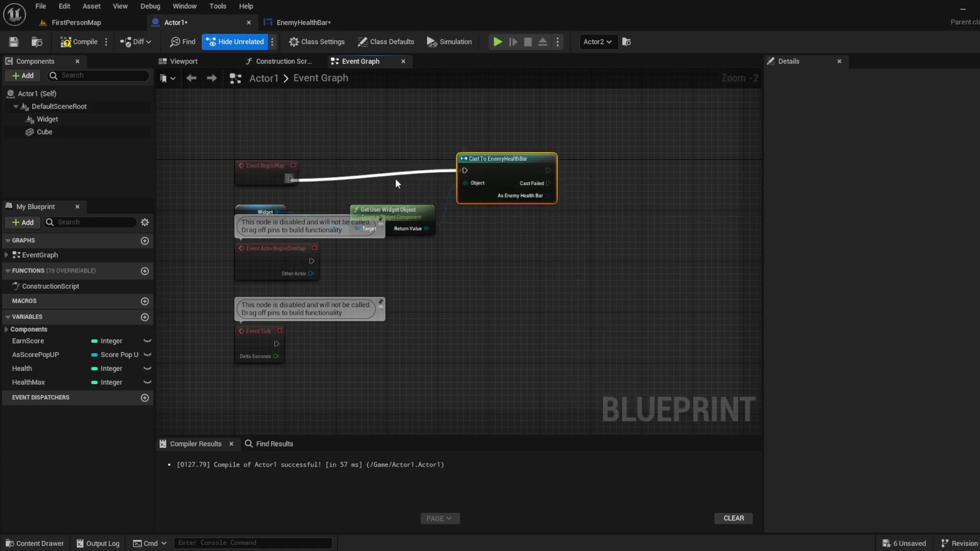
right_click_drag(559, 191, 398, 209)
scroll(398, 209, "up", 2)
Promote the cast's output to a new As Enemy Health Bar variable.
left_click_drag(375, 215, 418, 201)
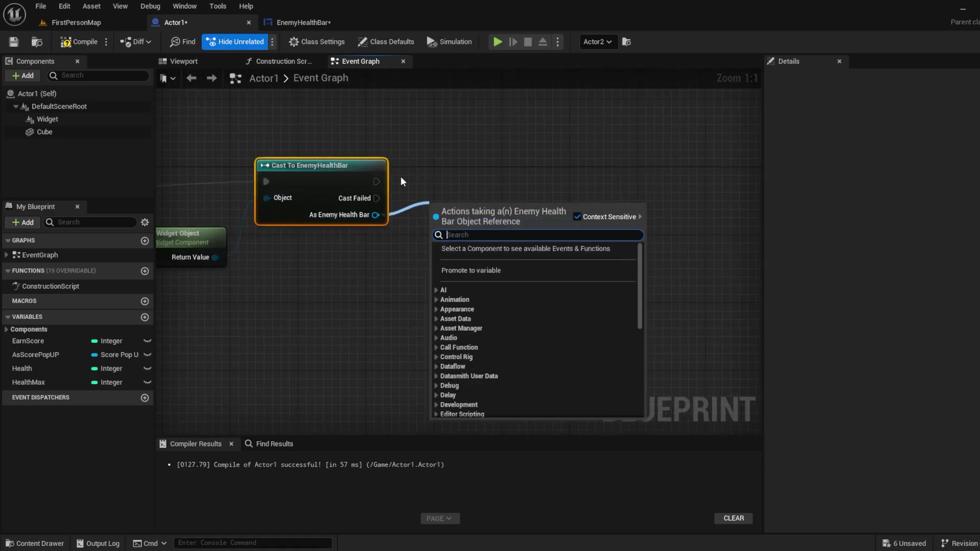
scroll(536, 332, "down", 10)
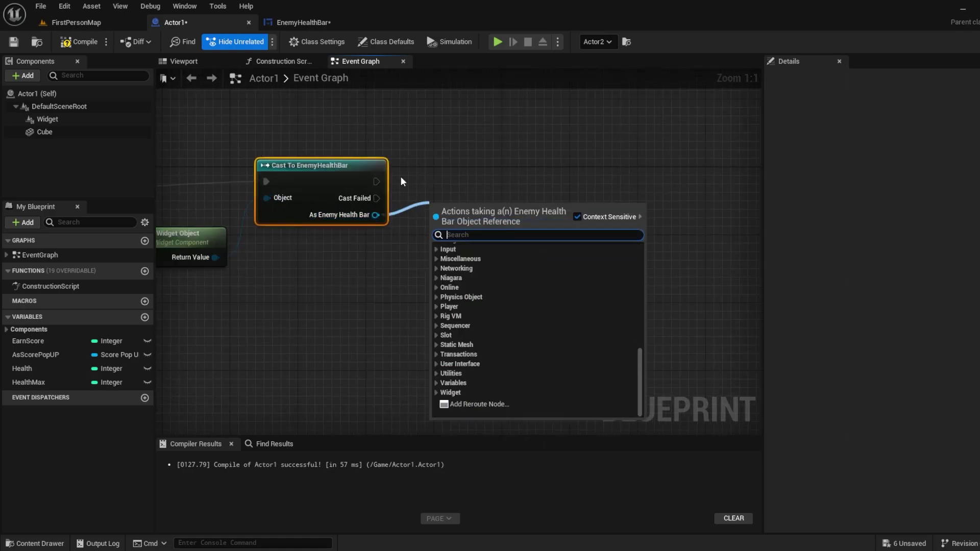
scroll(558, 281, "up", 5)
scroll(557, 280, "up", 5)
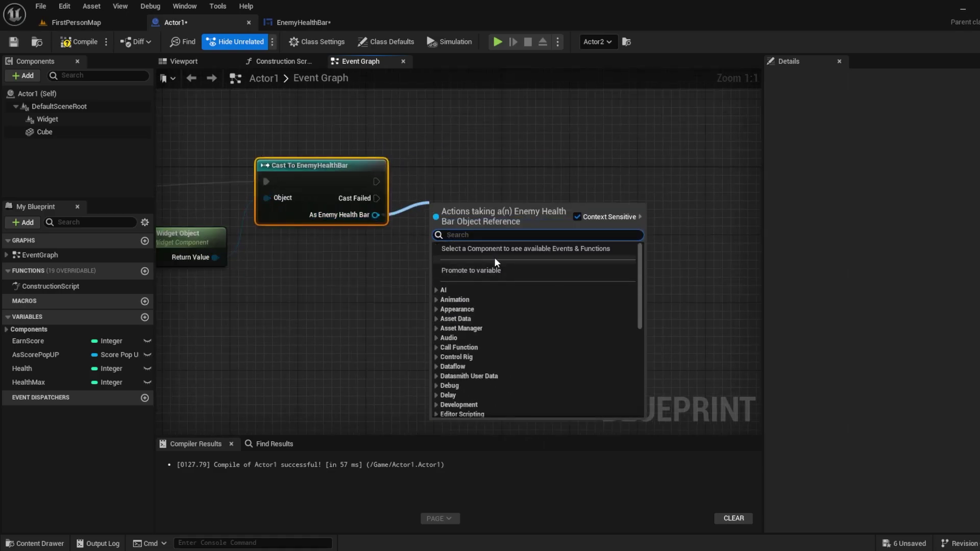
left_click(469, 272)
left_click(492, 231)
right_click_drag(492, 231, 369, 220)
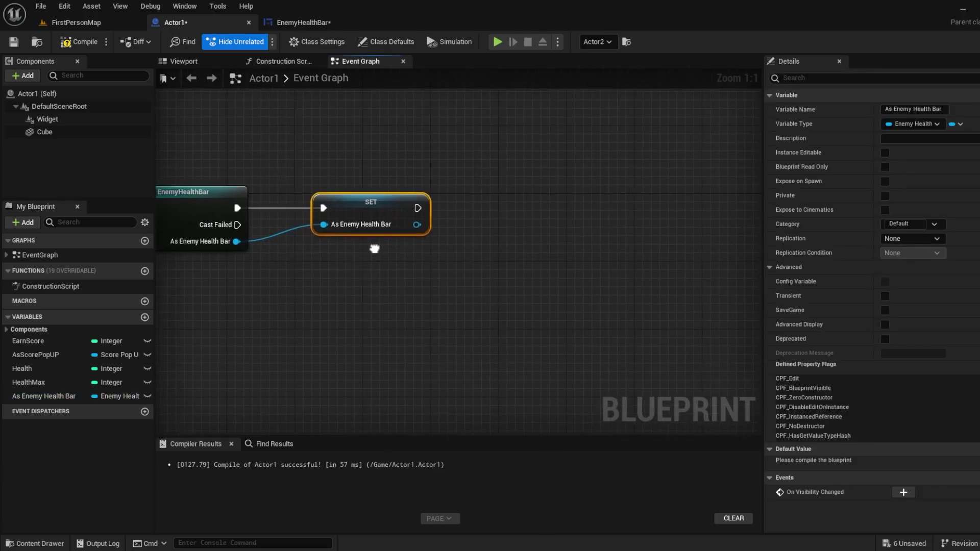
left_click_drag(407, 205, 454, 209)
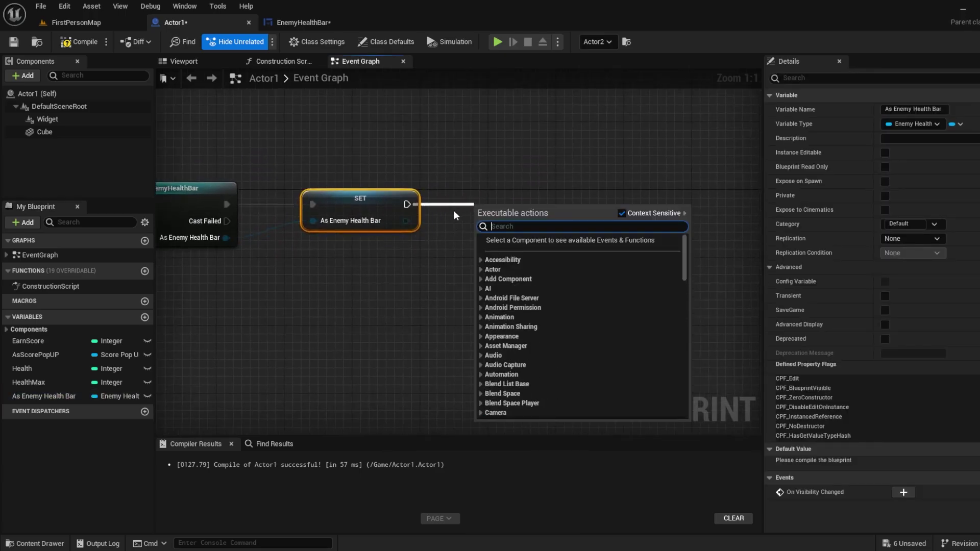
left_click(457, 211)
Add a SET Health node on the As Enemy Health Bar reference, chained after the variable SET.
left_click_drag(40, 393, 361, 303)
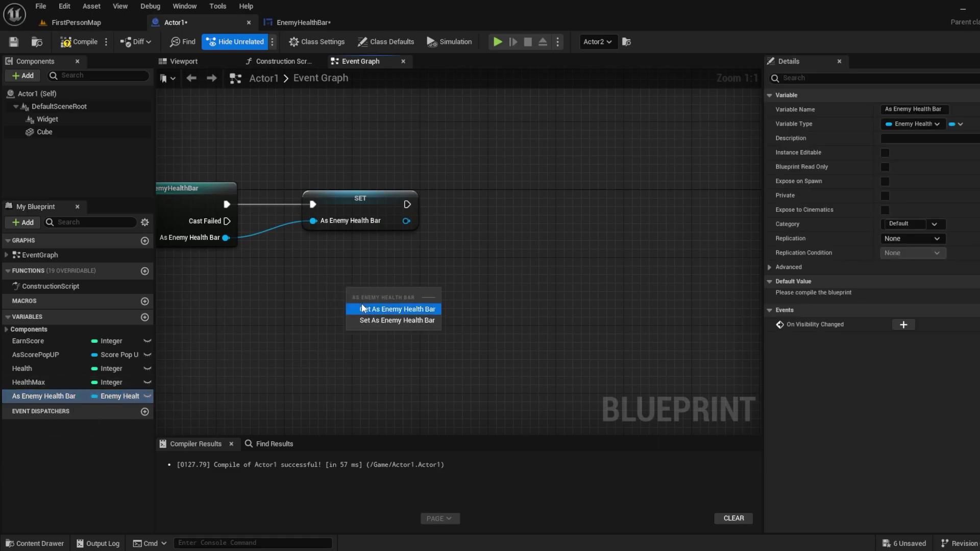
left_click(367, 306)
mouse_move(421, 293)
left_mouse_down()
mouse_move(455, 258)
mouse_move(568, 200)
mouse_move(407, 204)
left_mouse_up()
type("set vis")
key("Return")
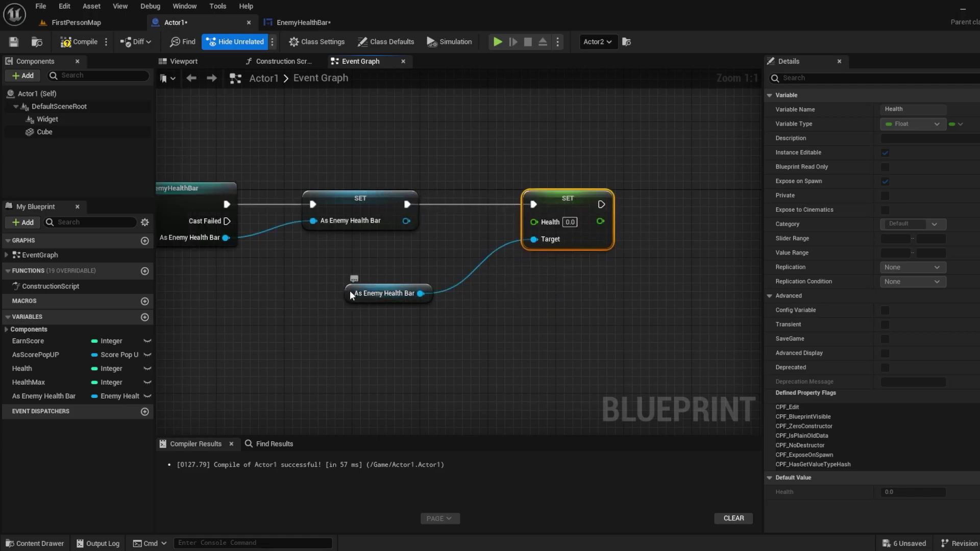
left_click_drag(350, 290, 409, 368)
Add Health and HealthMax getters and divide Health by HealthMax.
left_click_drag(32, 371, 301, 301)
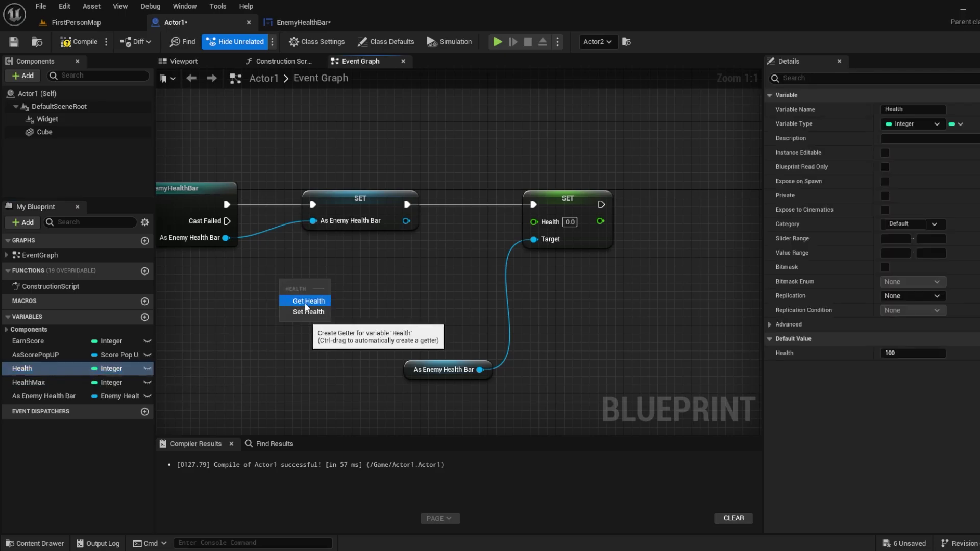
left_click(306, 298)
left_click_drag(46, 382, 285, 321)
left_click(326, 343)
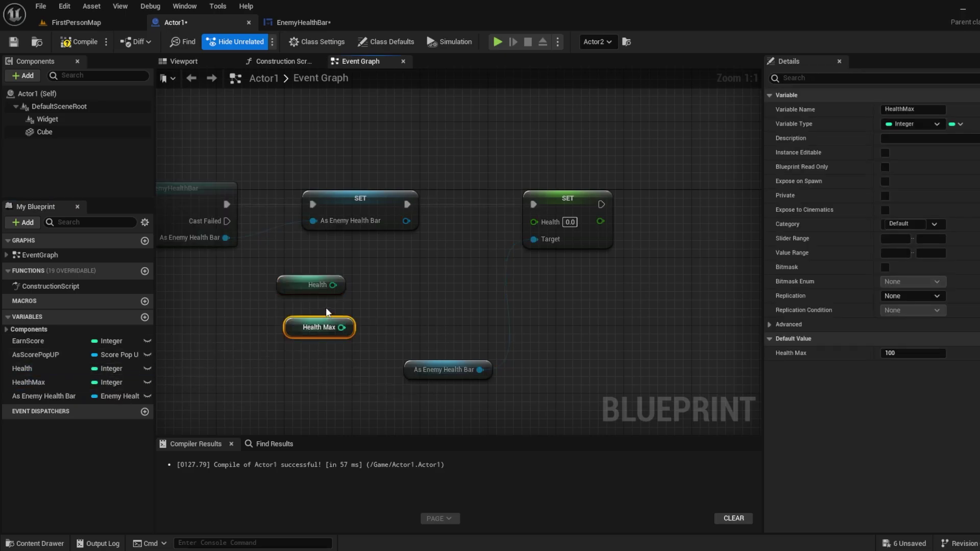
mouse_move(327, 286)
left_mouse_down()
mouse_move(385, 267)
mouse_move(341, 327)
left_mouse_up()
type("/")
key("Return")
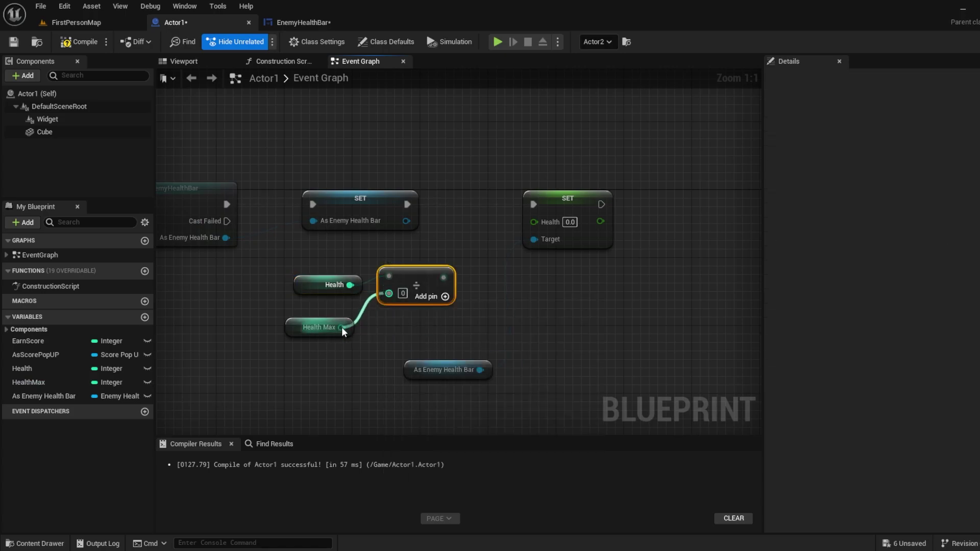
Make the divide output a float, wire it into SET Health, and compile Actor1.
left_click_drag(534, 221, 438, 275)
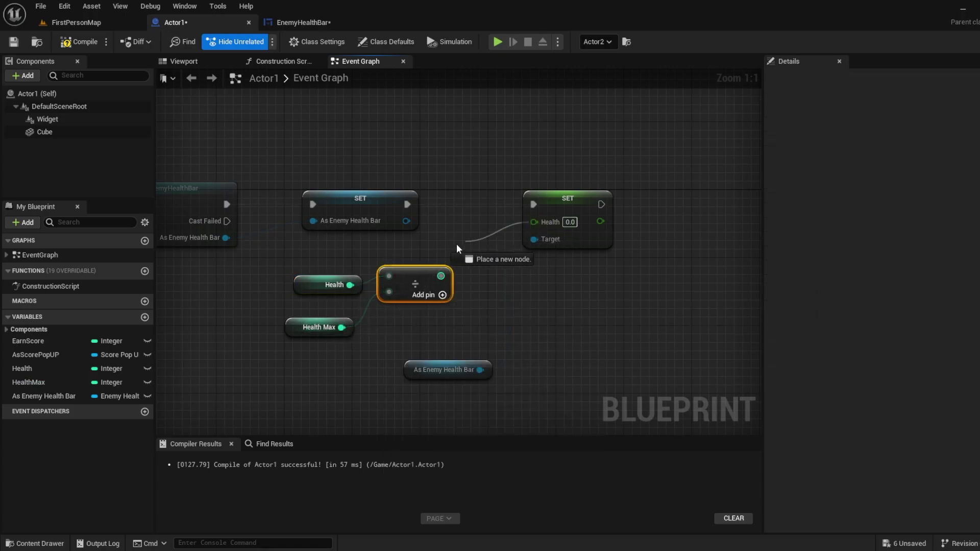
left_click(485, 234)
key("Delete")
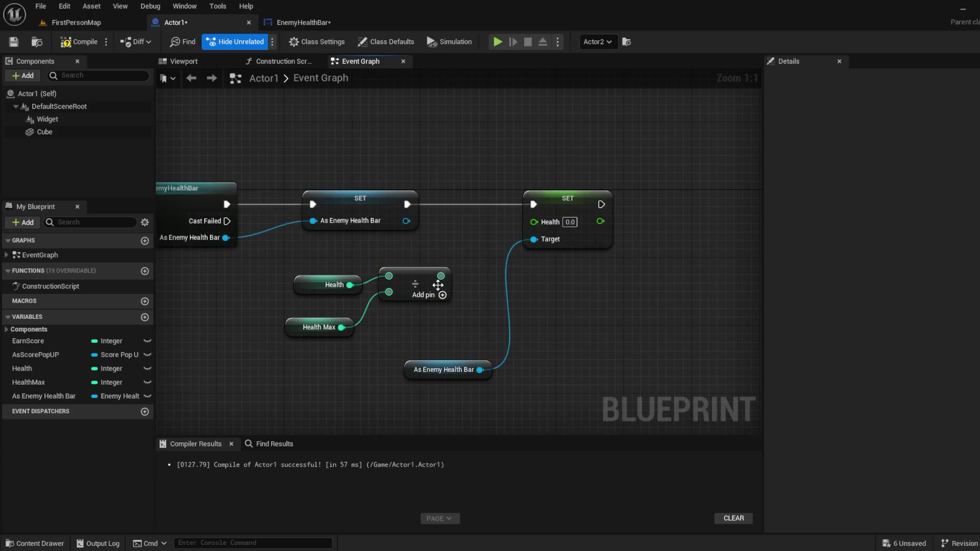
right_click(440, 276)
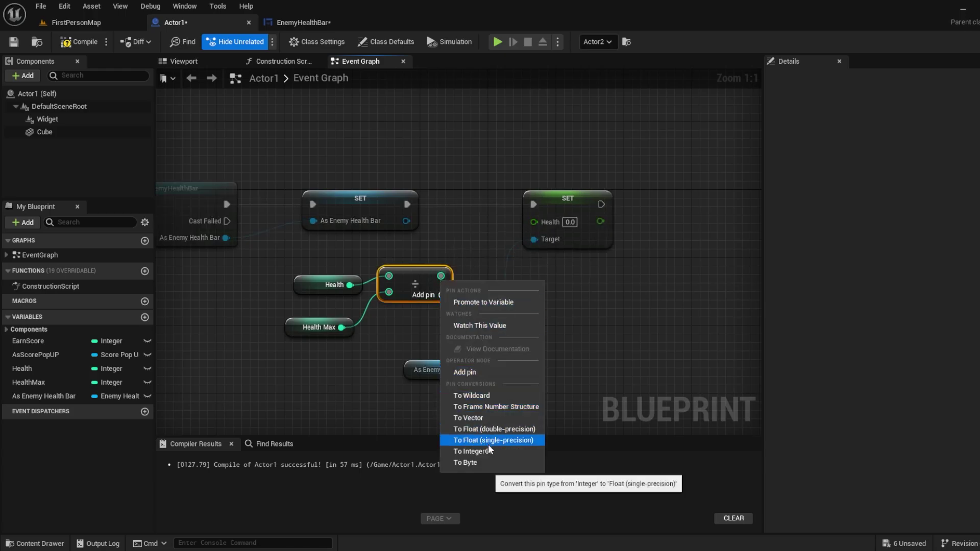
left_click(489, 430)
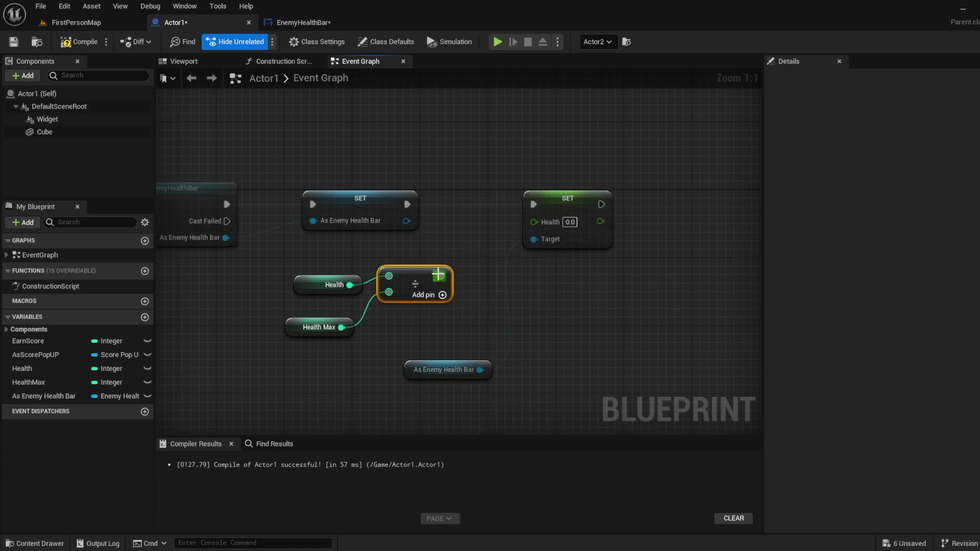
left_click_drag(441, 276, 533, 221)
left_click(525, 243)
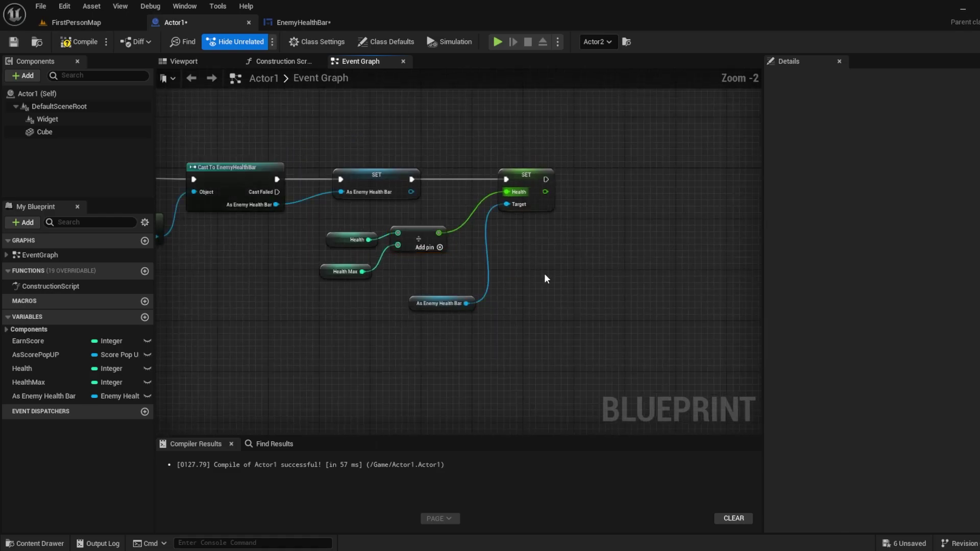
scroll(474, 254, "down", 3)
left_click(78, 42)
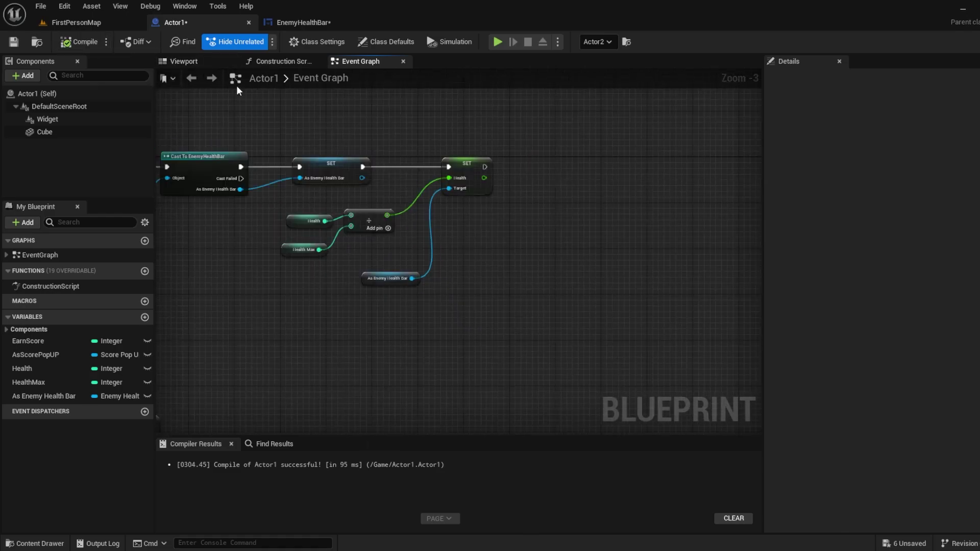
Replace the old divide with a float divide node from SET Health's input, fed by Health.
scroll(326, 190, "up", 2)
left_click(379, 227)
key("Delete")
left_click_drag(482, 174, 447, 213)
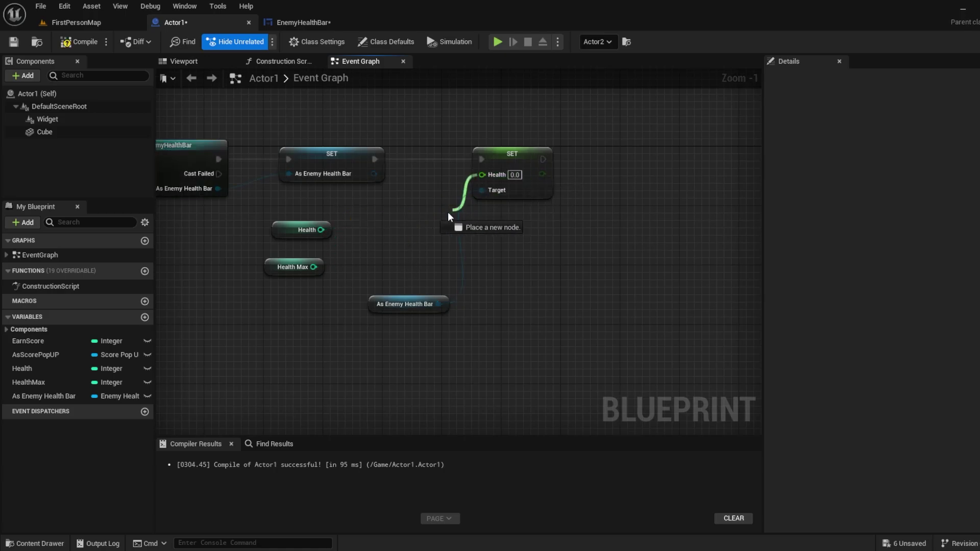
type("/")
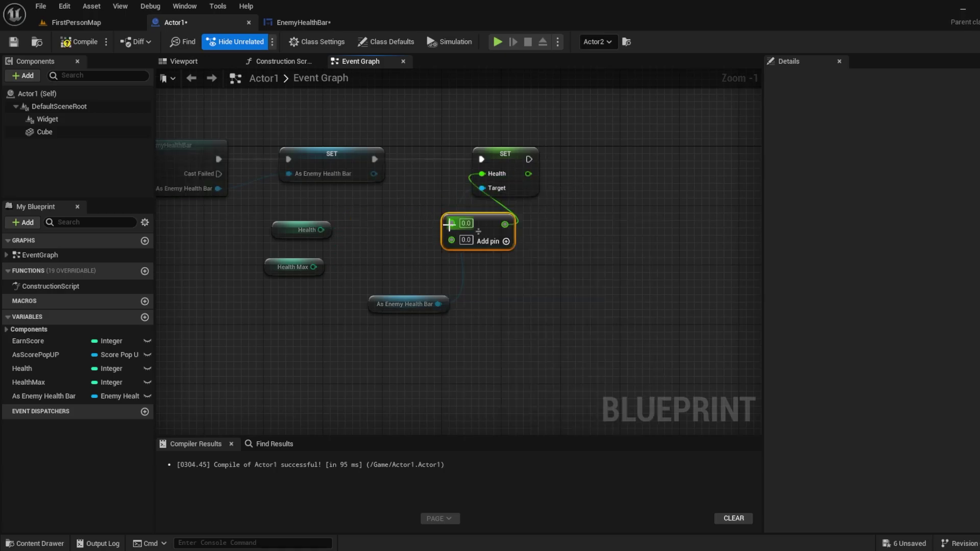
left_click_drag(304, 237, 321, 231)
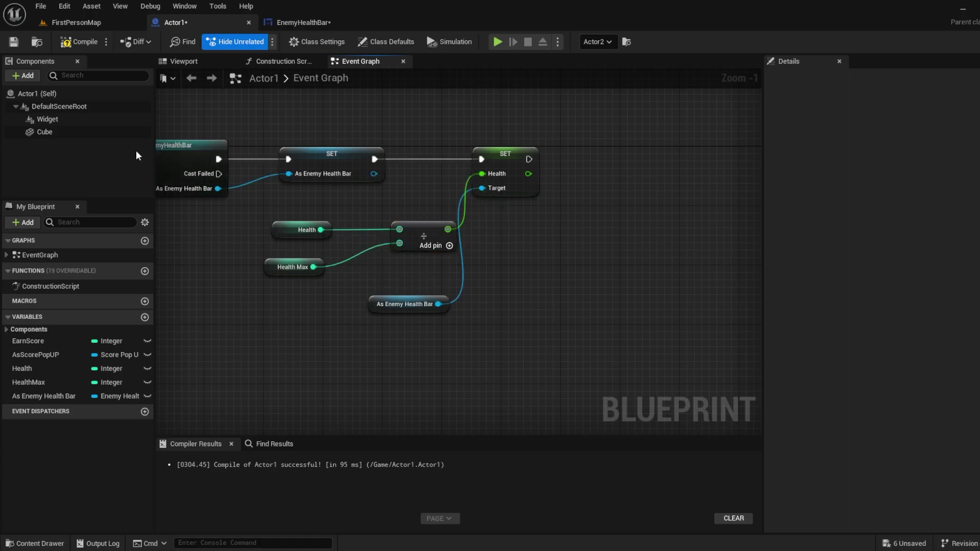
Test-play FirstPersonMap, walk forward, then stop the session.
left_click(80, 22)
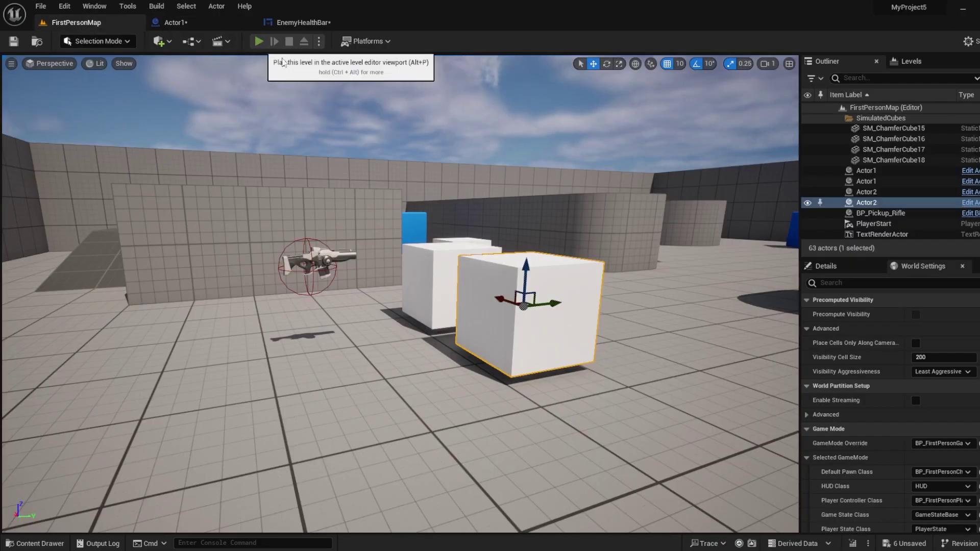
left_click(260, 42)
key("w")
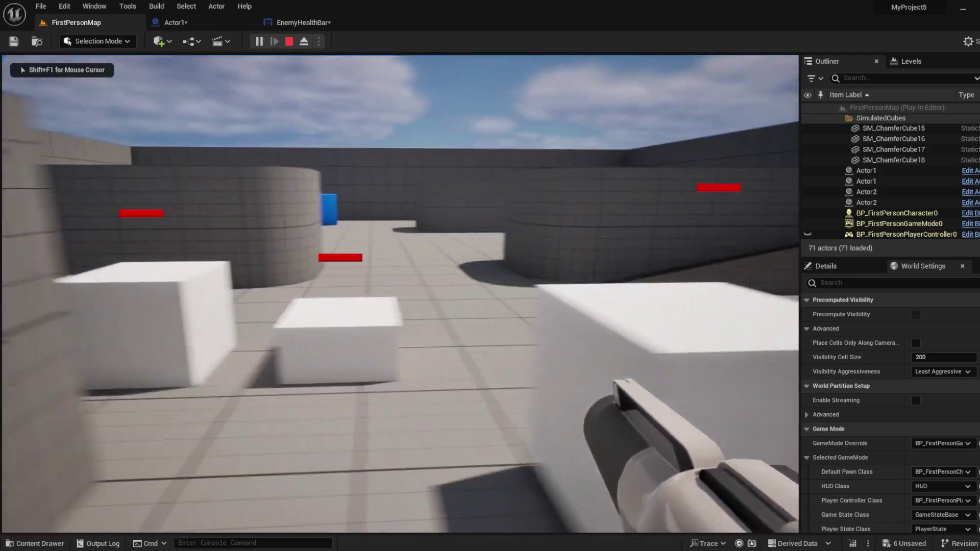
key("Escape")
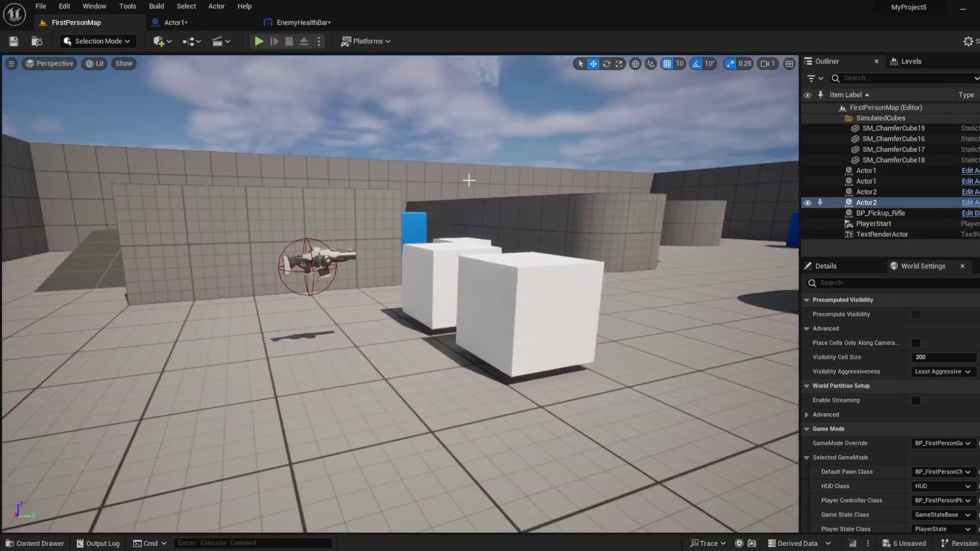
Chain the damage SET Health node (minus 10) into the health bar's SET Health, then return to FirstPersonMap.
left_click(296, 22)
scroll(336, 103, "down", 1)
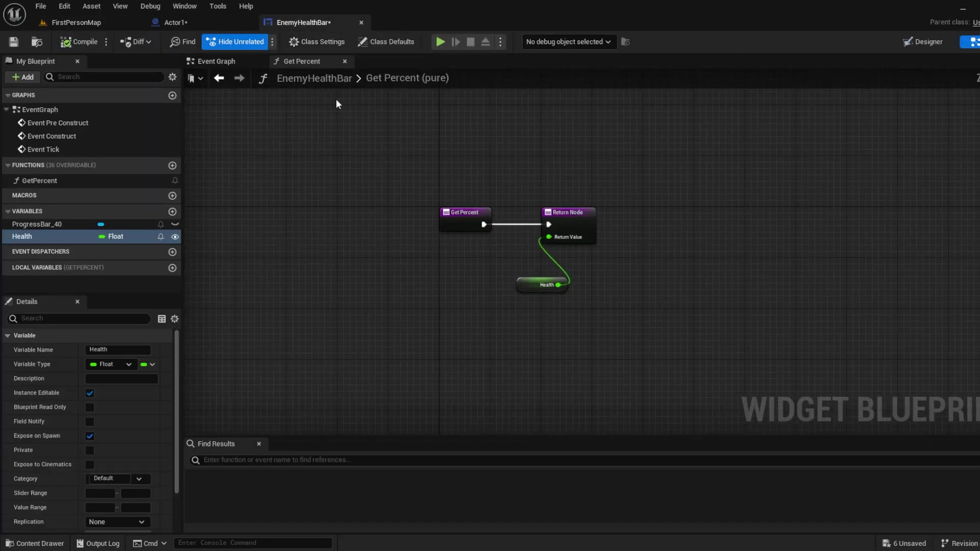
left_click(203, 22)
scroll(432, 200, "down", 2)
right_click_drag(428, 199, 454, 277)
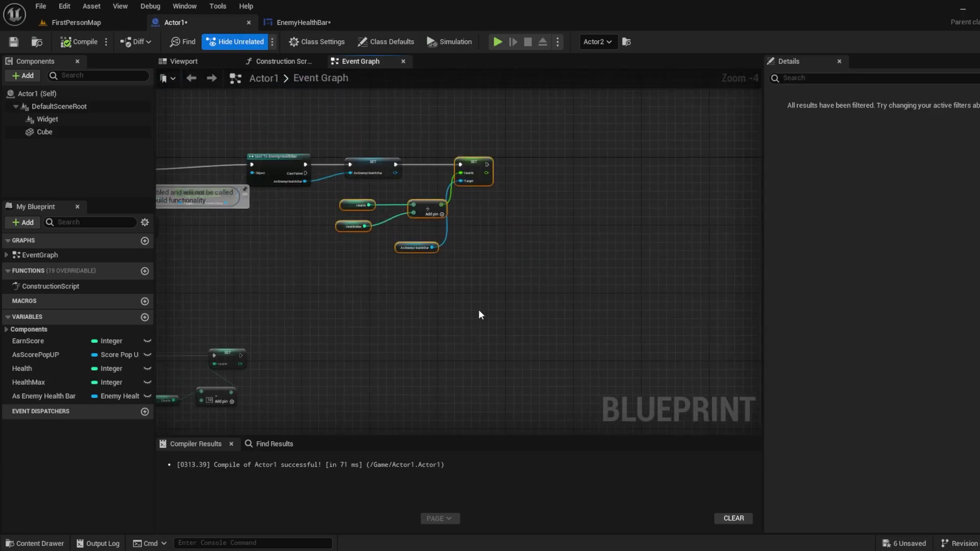
right_click_drag(479, 314, 573, 225)
scroll(465, 222, "up", 3)
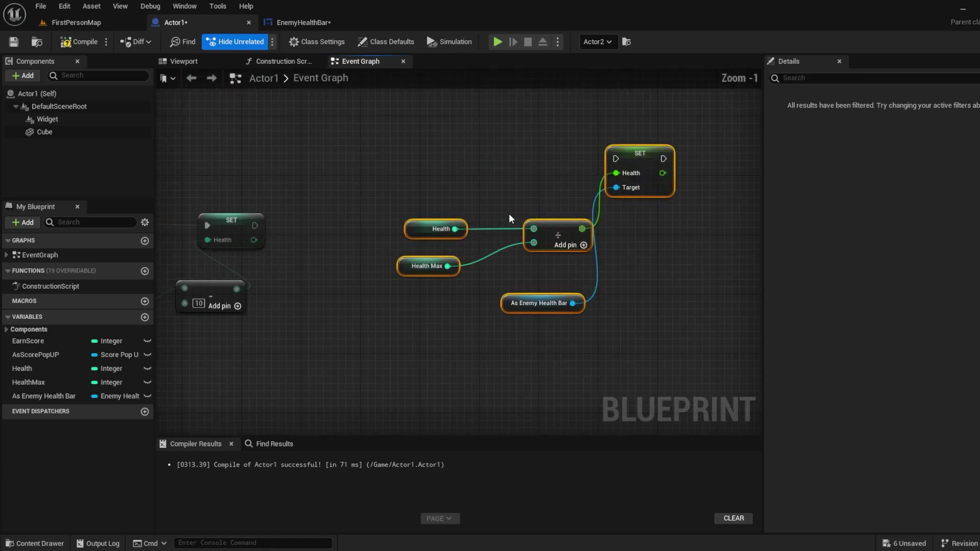
left_click_drag(260, 227, 257, 228)
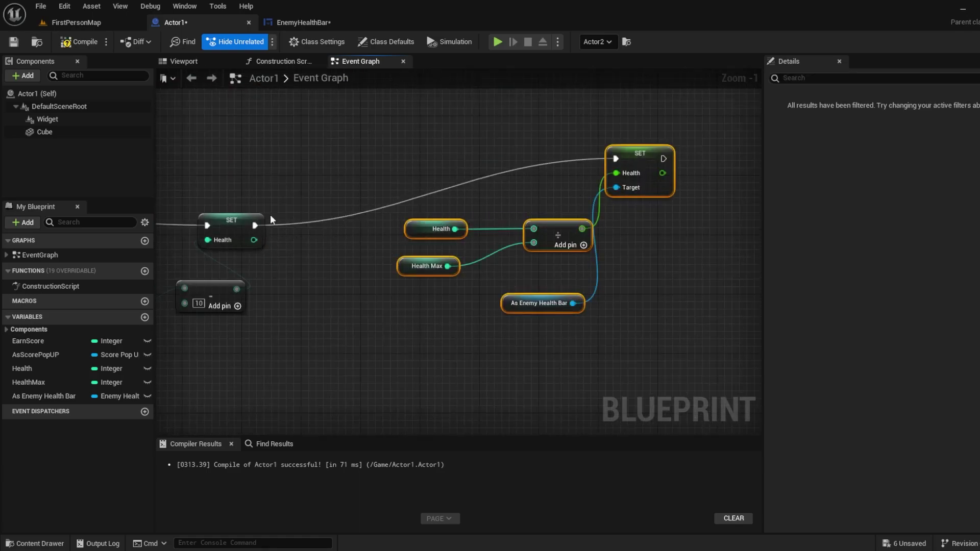
left_click(270, 214)
left_click(99, 25)
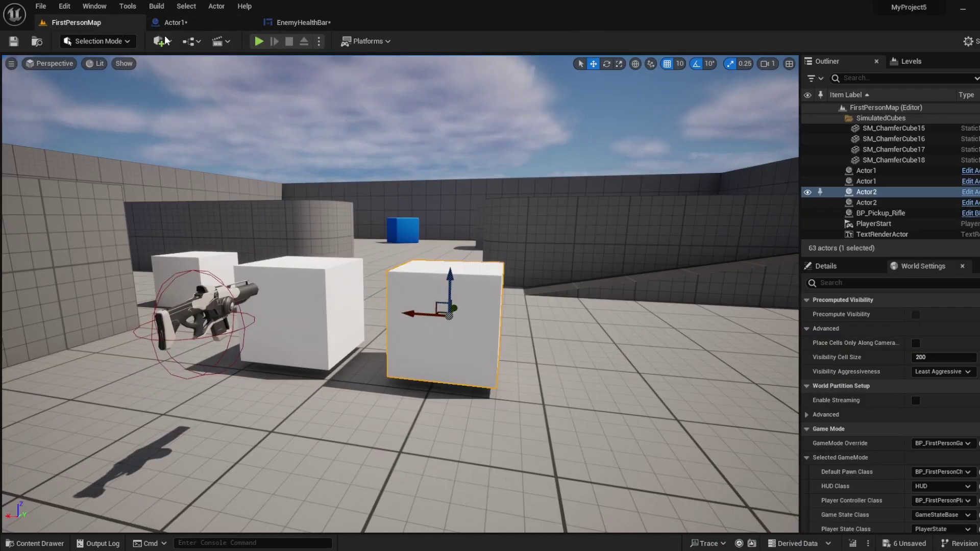
Play FirstPersonMap and fire four shots at the cubes, shrinking their red health bars.
left_click(259, 41)
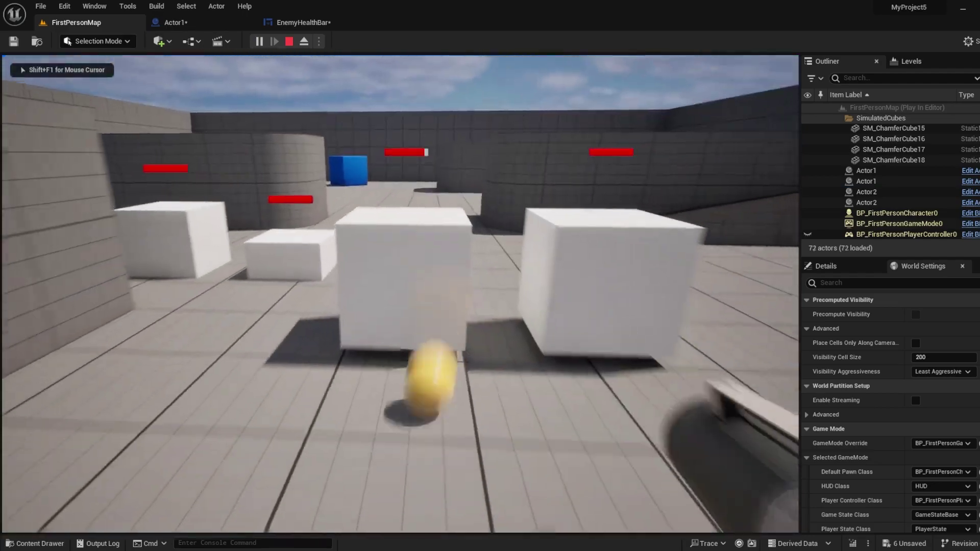
left_click(399, 293)
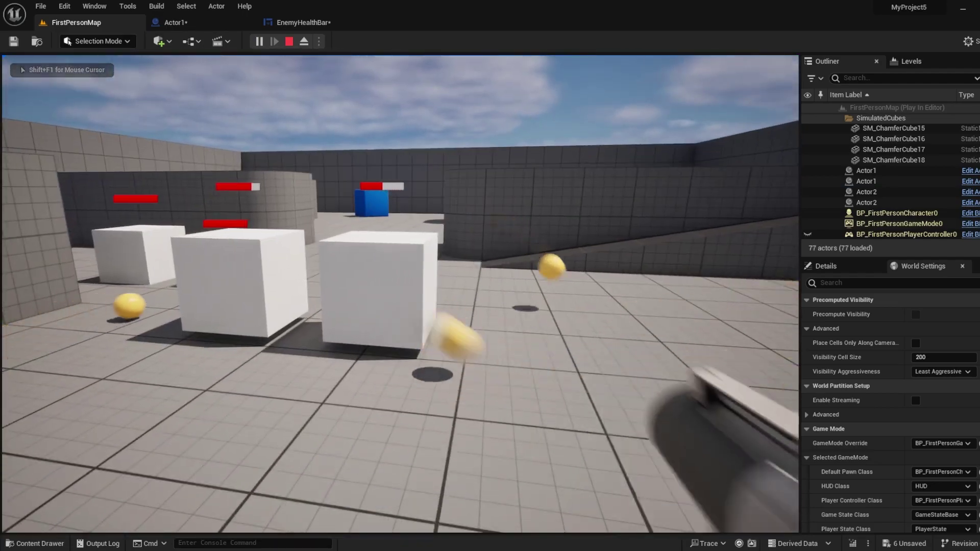
left_click(400, 293)
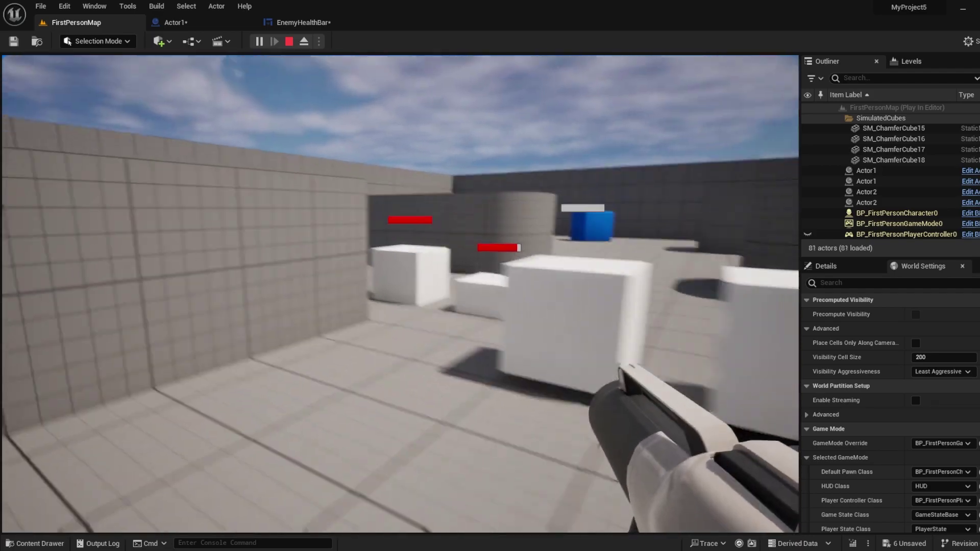
left_click(400, 293)
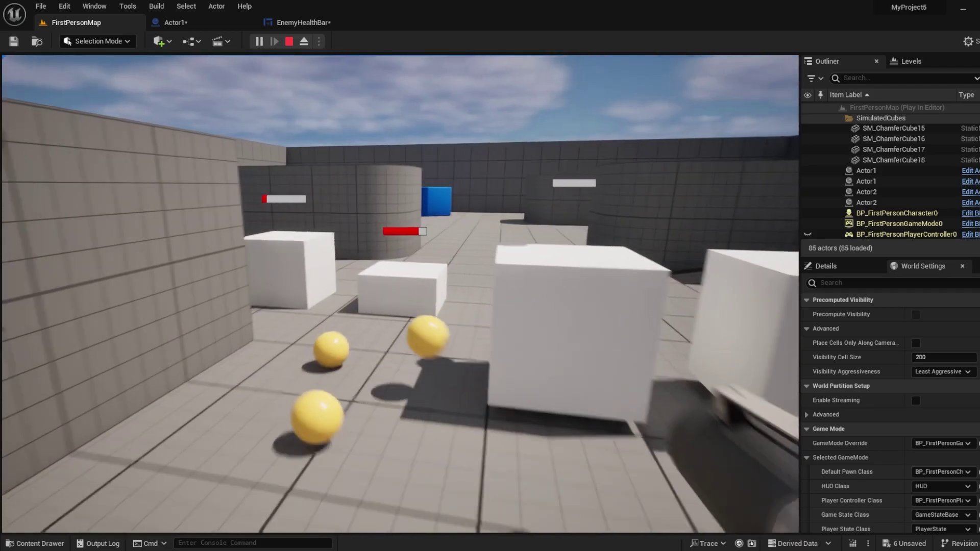
left_click(400, 294)
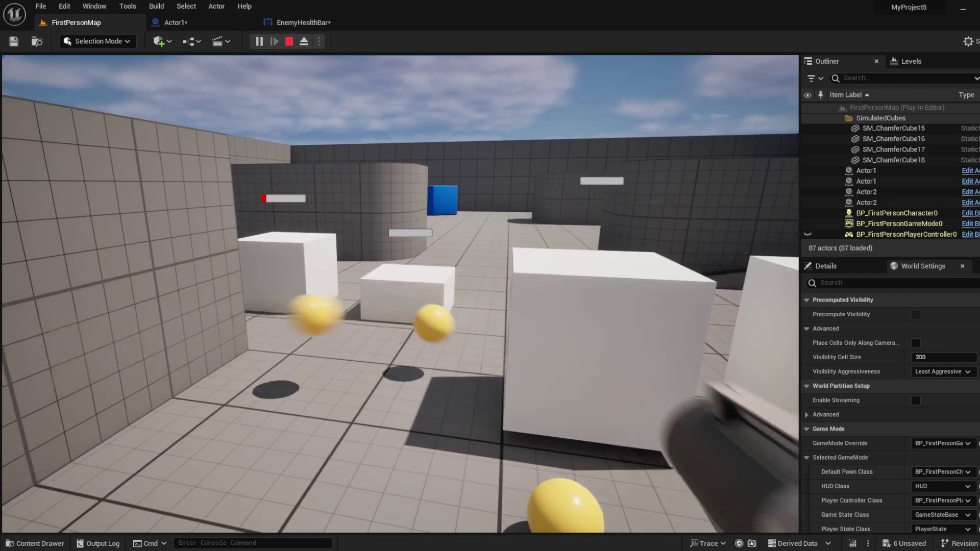